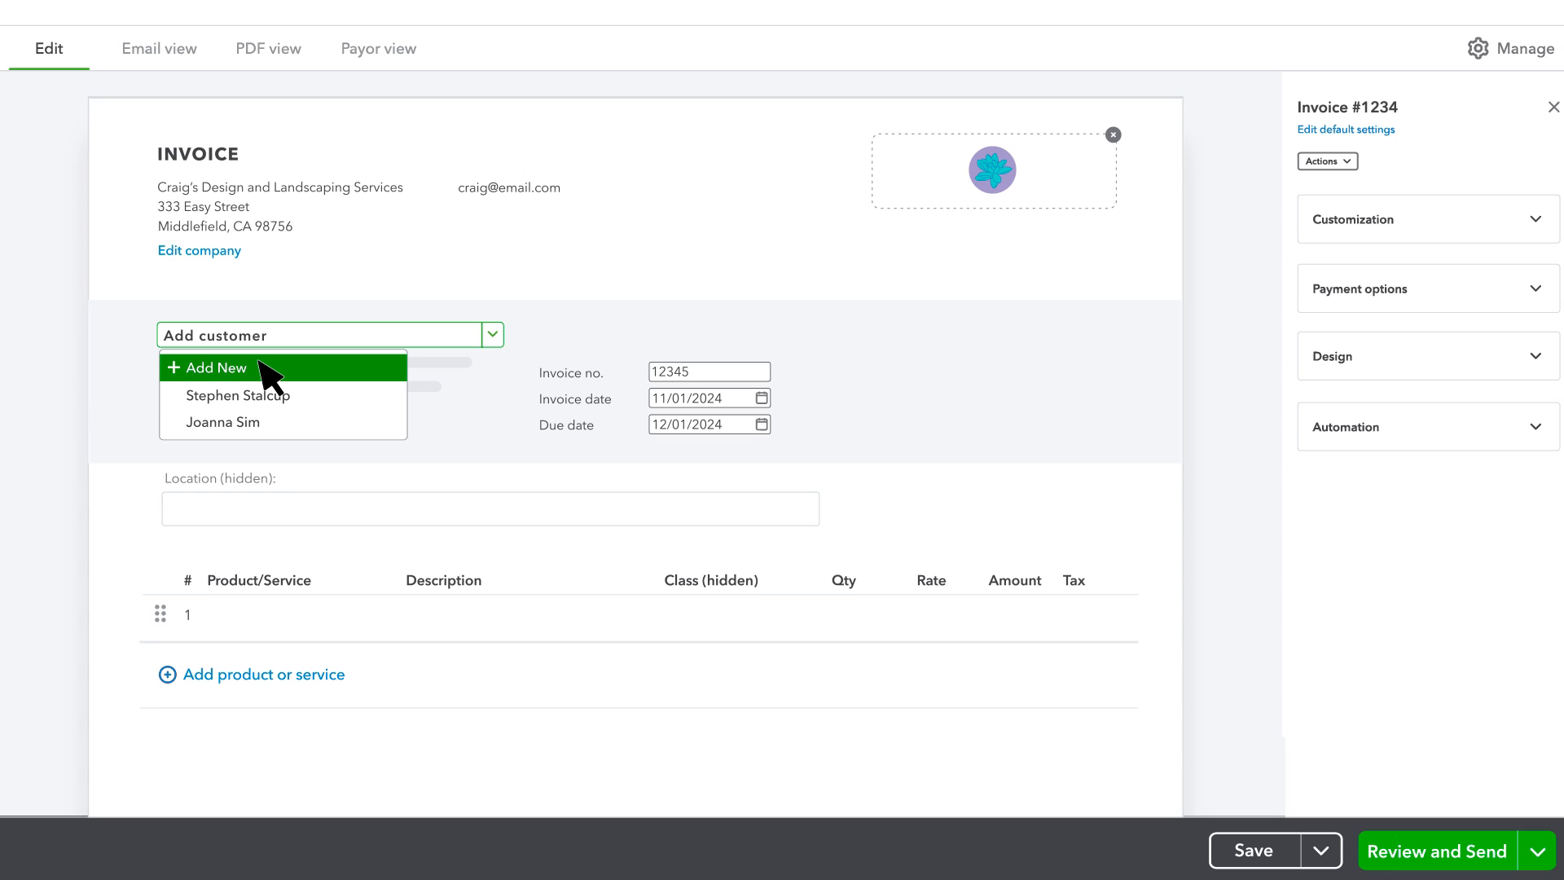
# Assign the first existing customer to the invoice and enable its Terms field
pyautogui.click(308, 397)
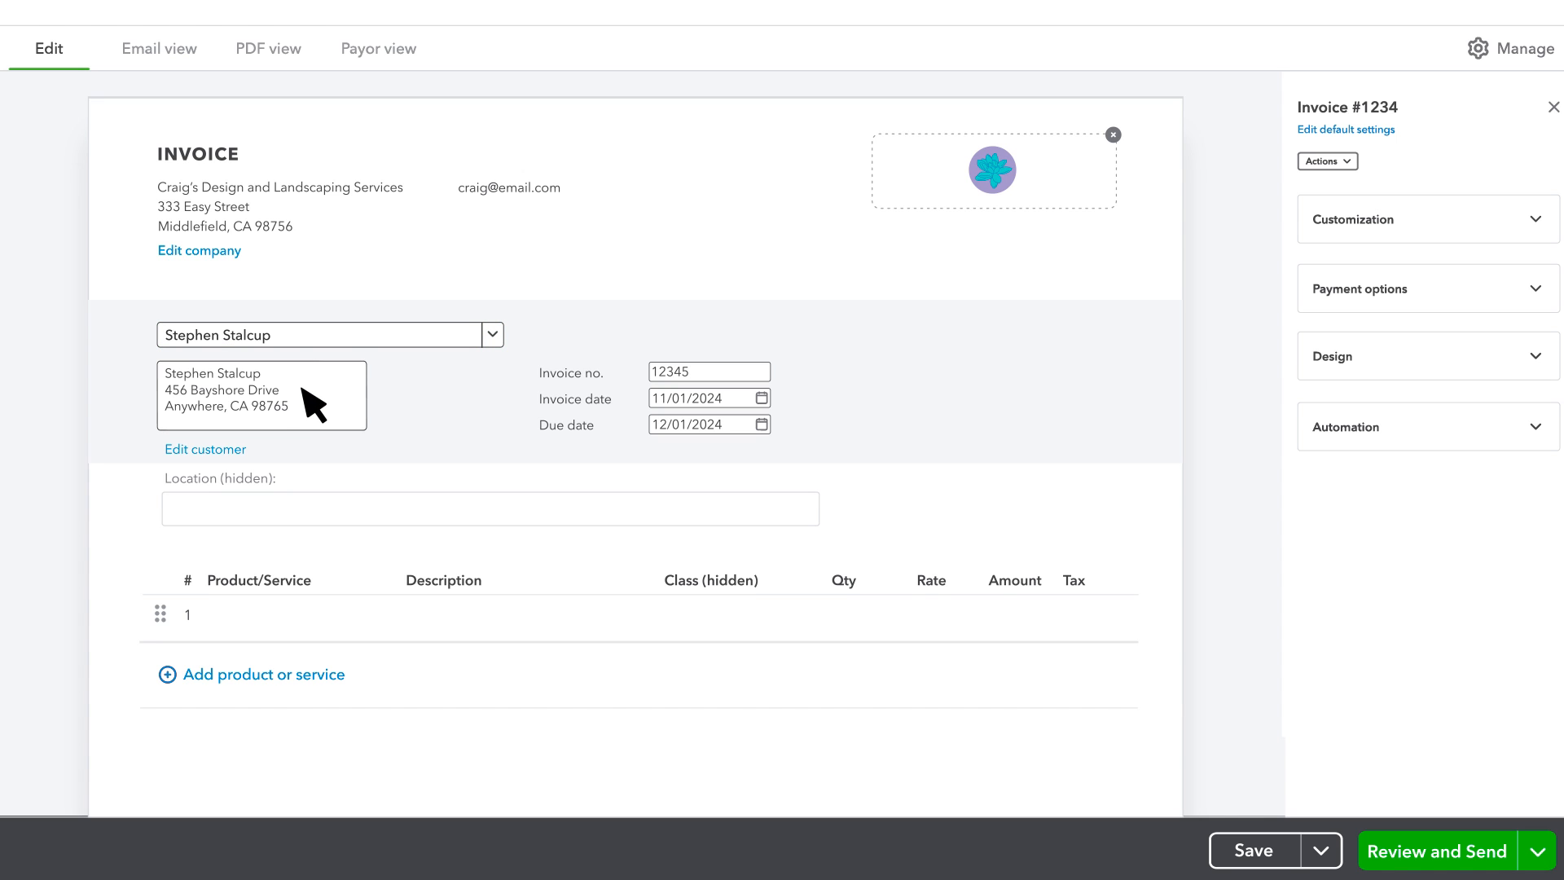
pyautogui.click(493, 336)
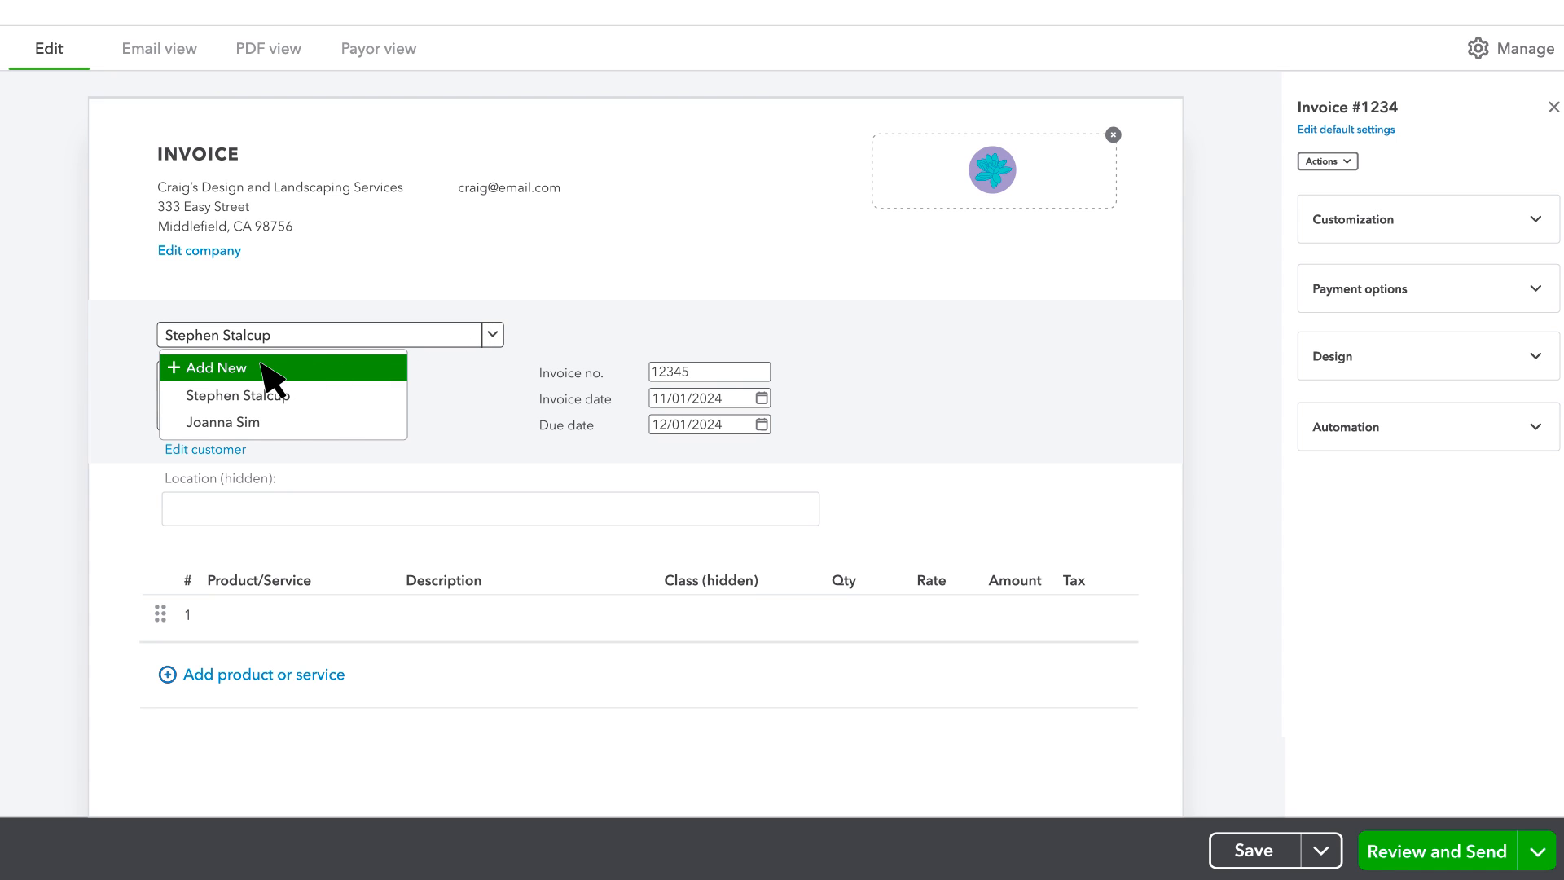
pyautogui.click(515, 366)
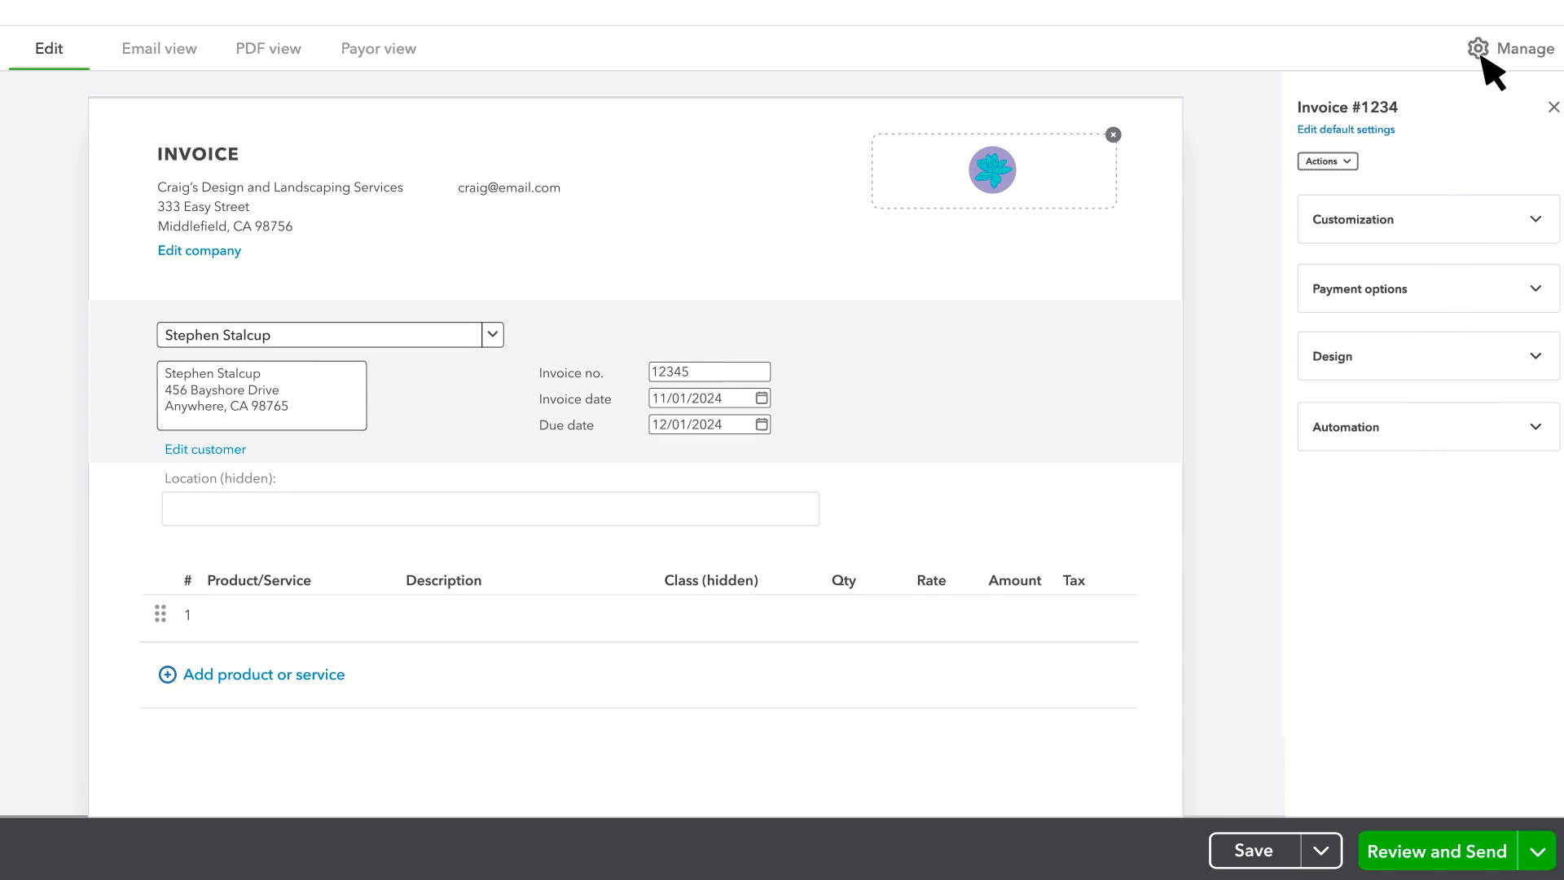
pyautogui.click(1452, 222)
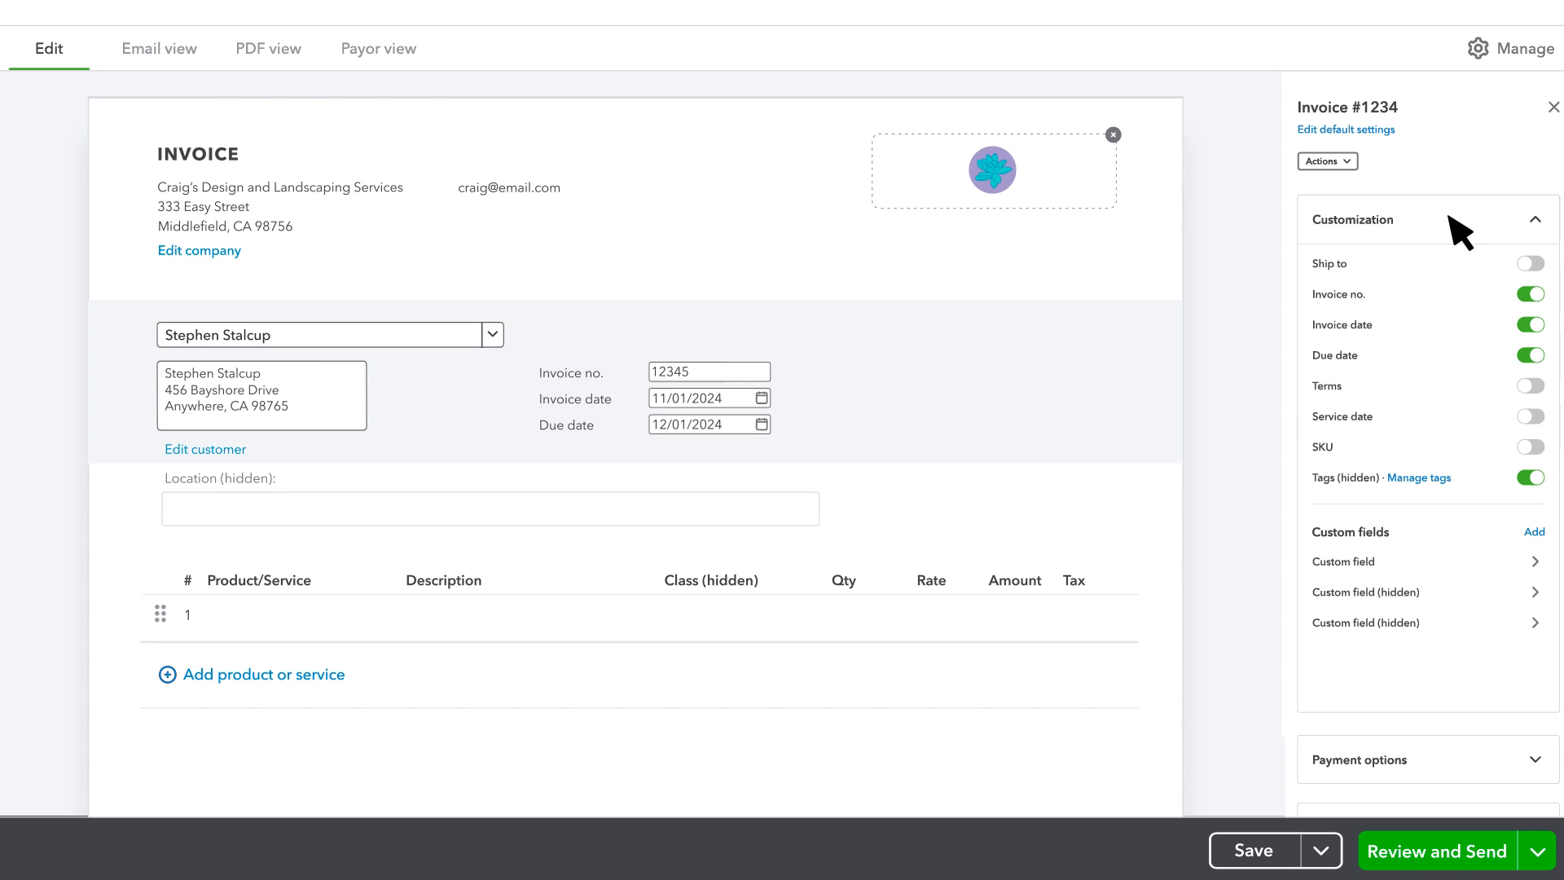
pyautogui.click(1530, 386)
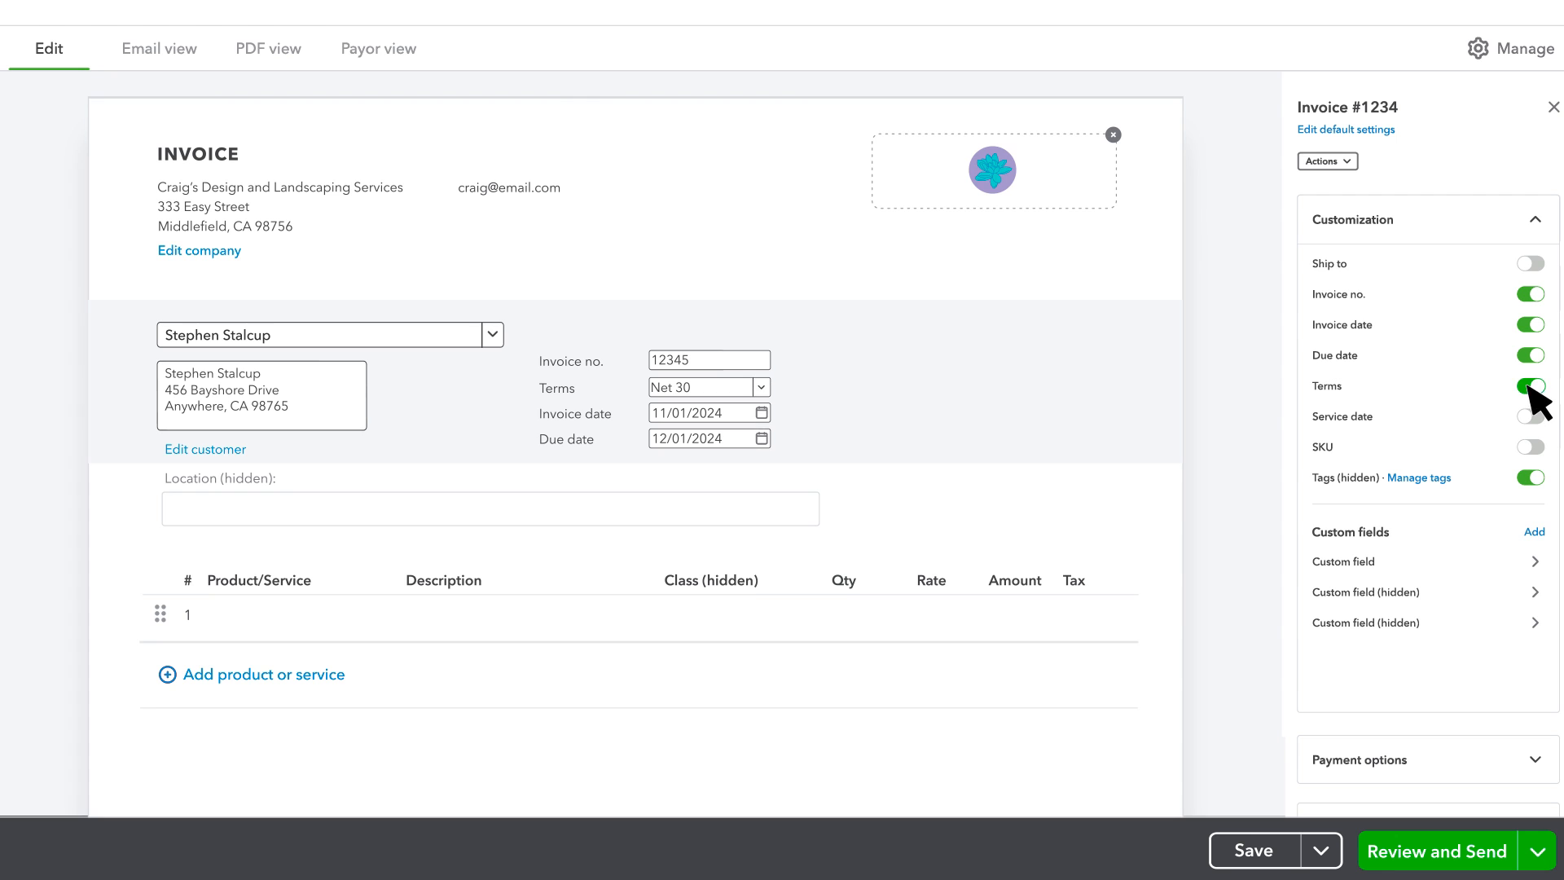
# Add Lawn Mowing as the first invoice line and Rock Fountain as the second
pyautogui.click(309, 676)
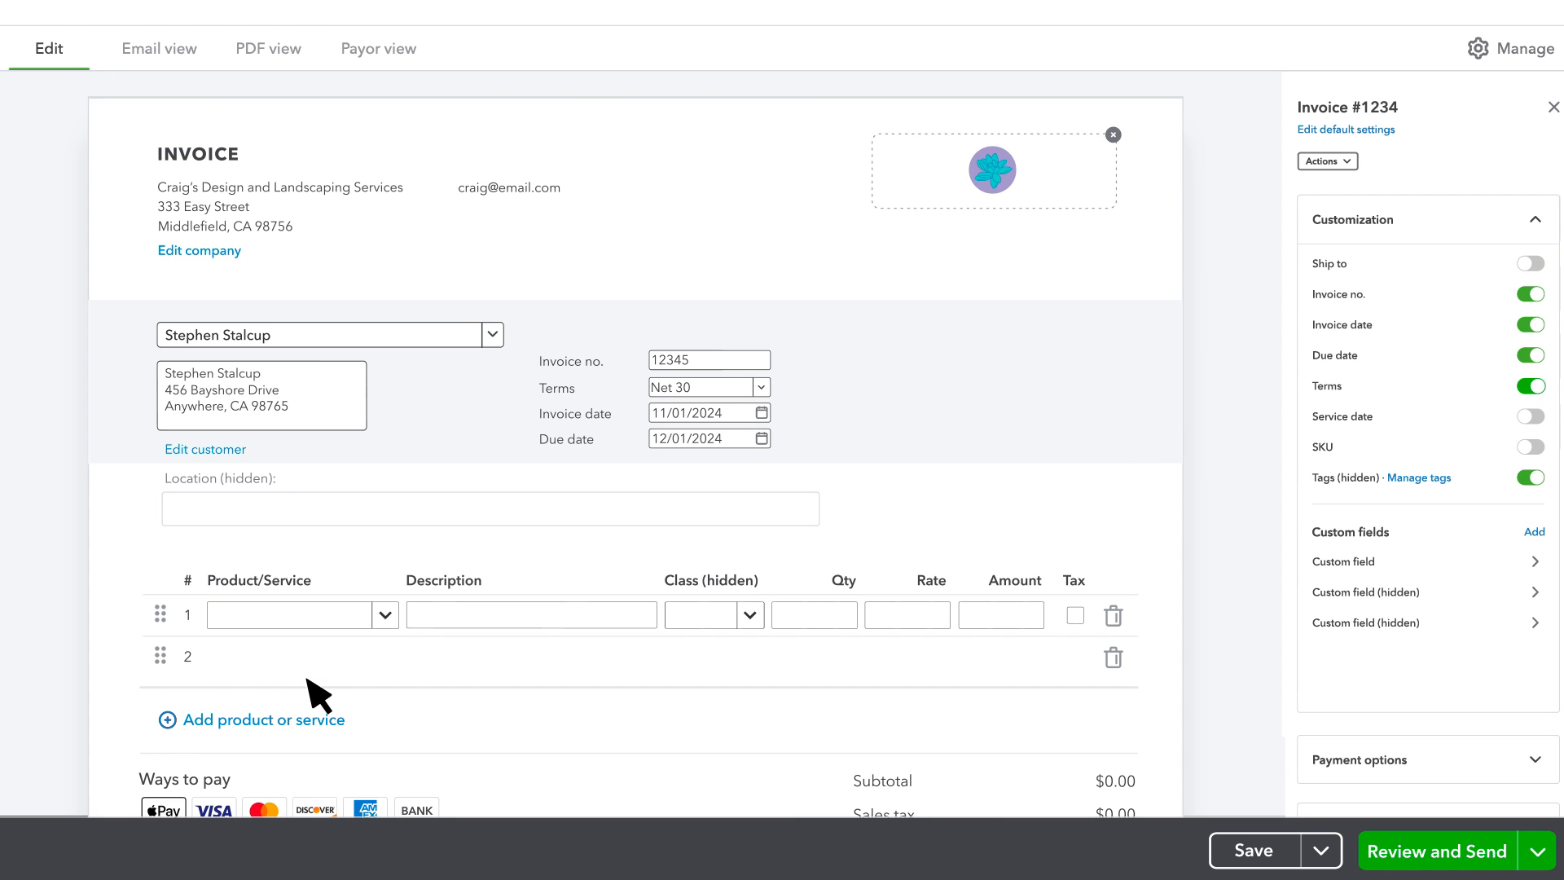
pyautogui.click(385, 616)
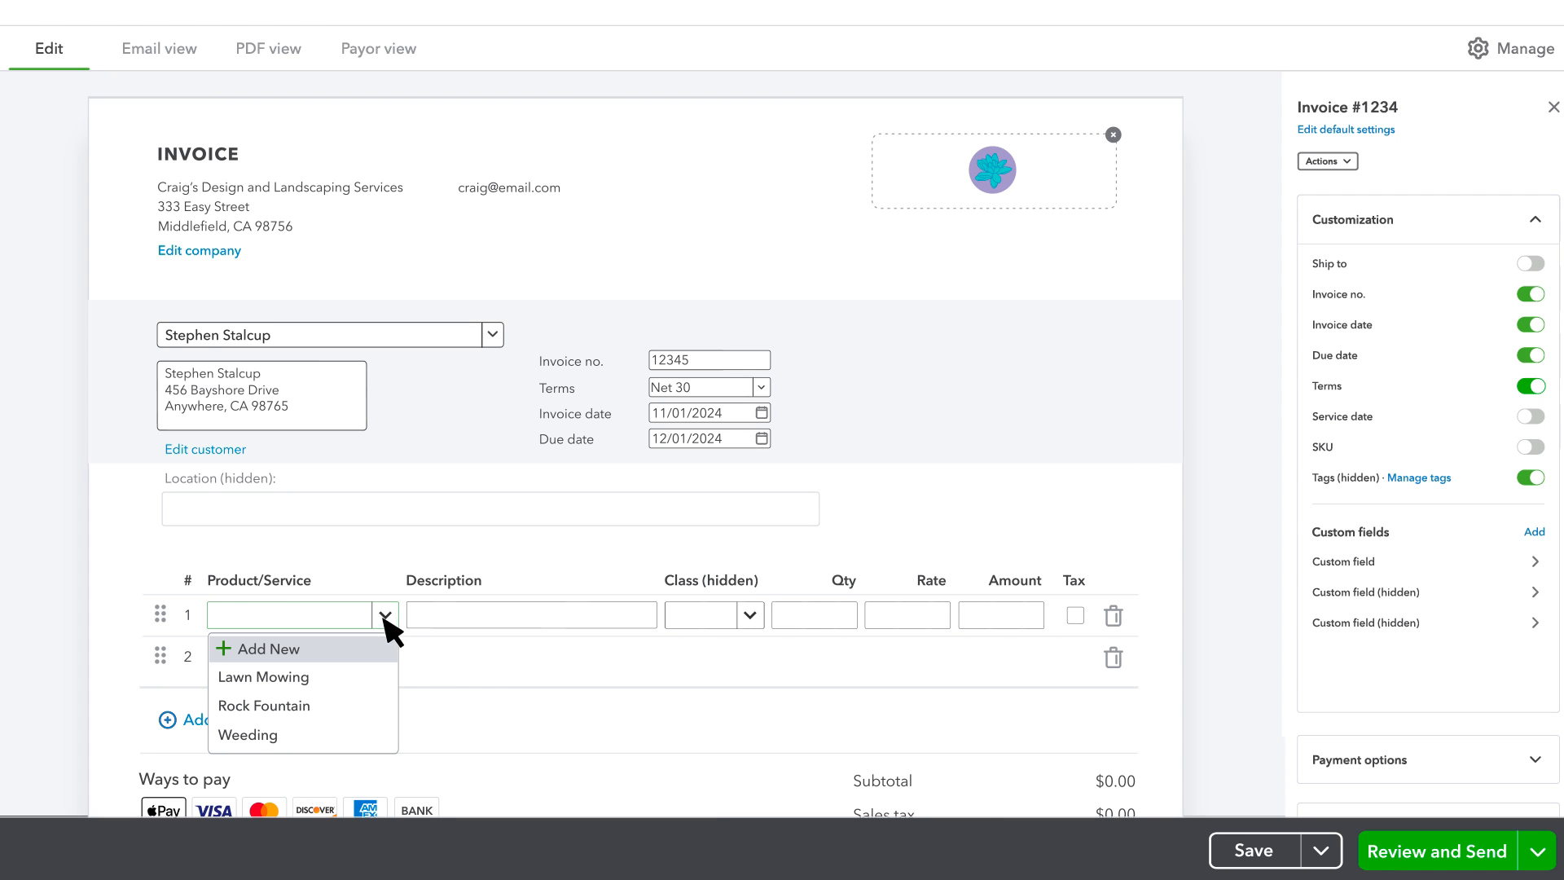
pyautogui.click(285, 679)
pyautogui.scroll(-3, 310, 681)
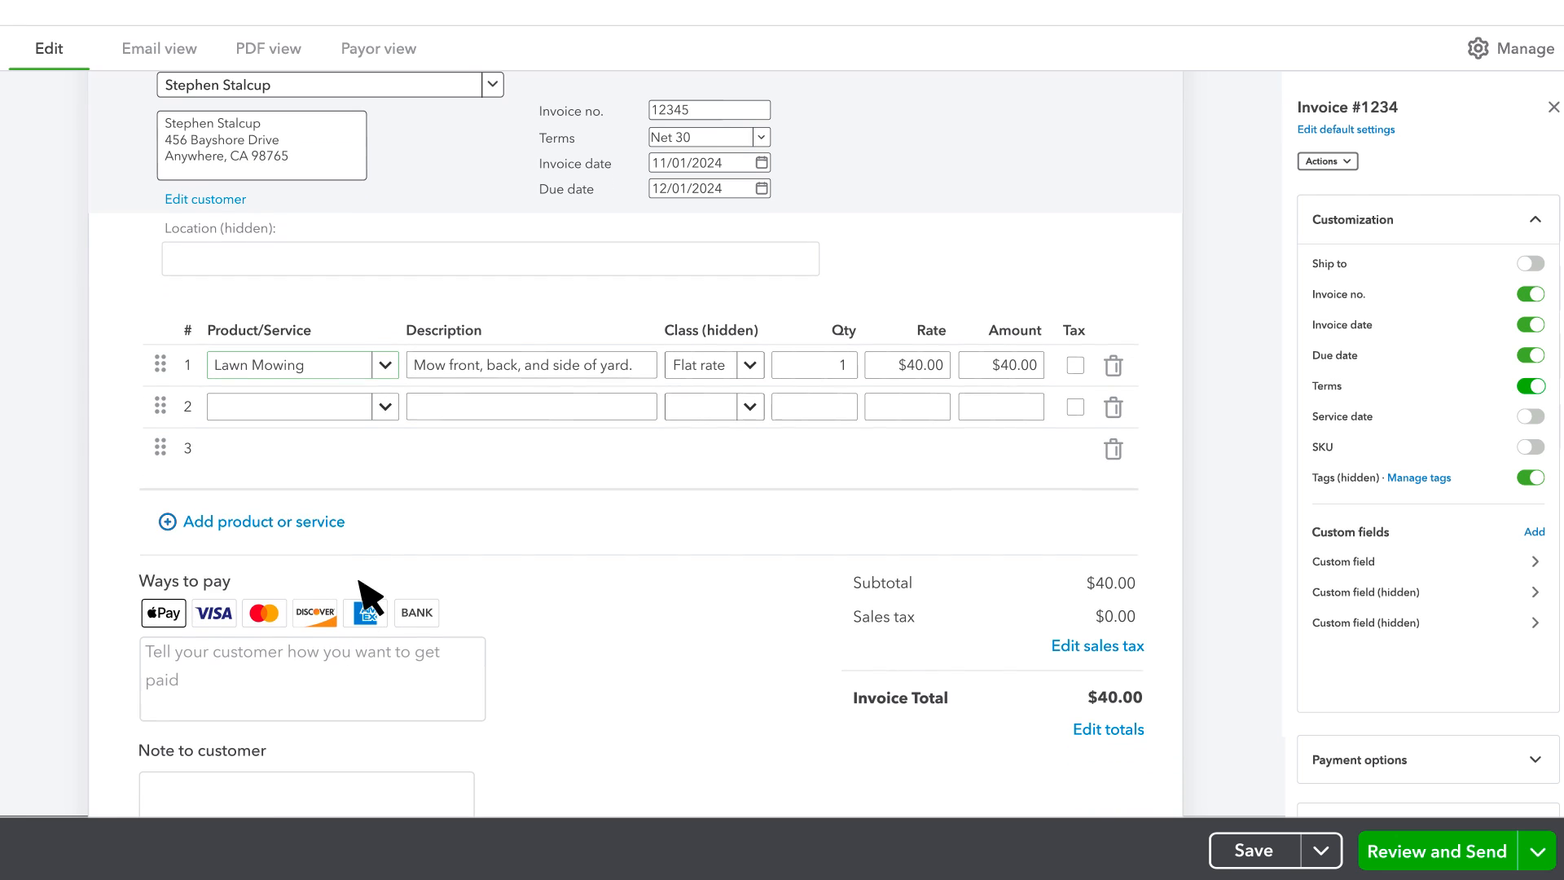
pyautogui.click(385, 407)
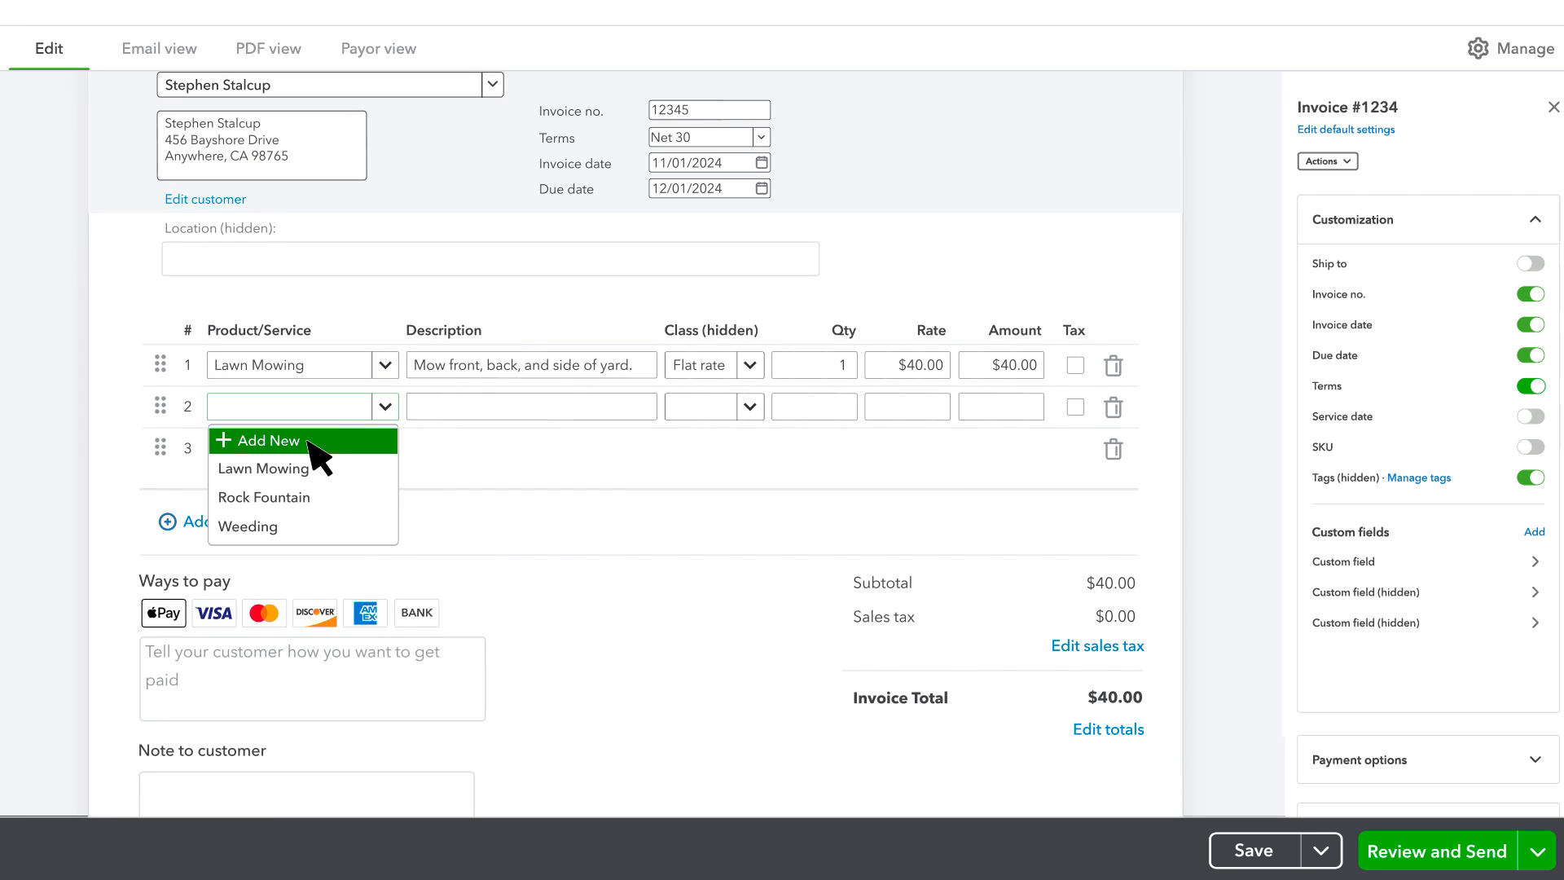
pyautogui.click(300, 496)
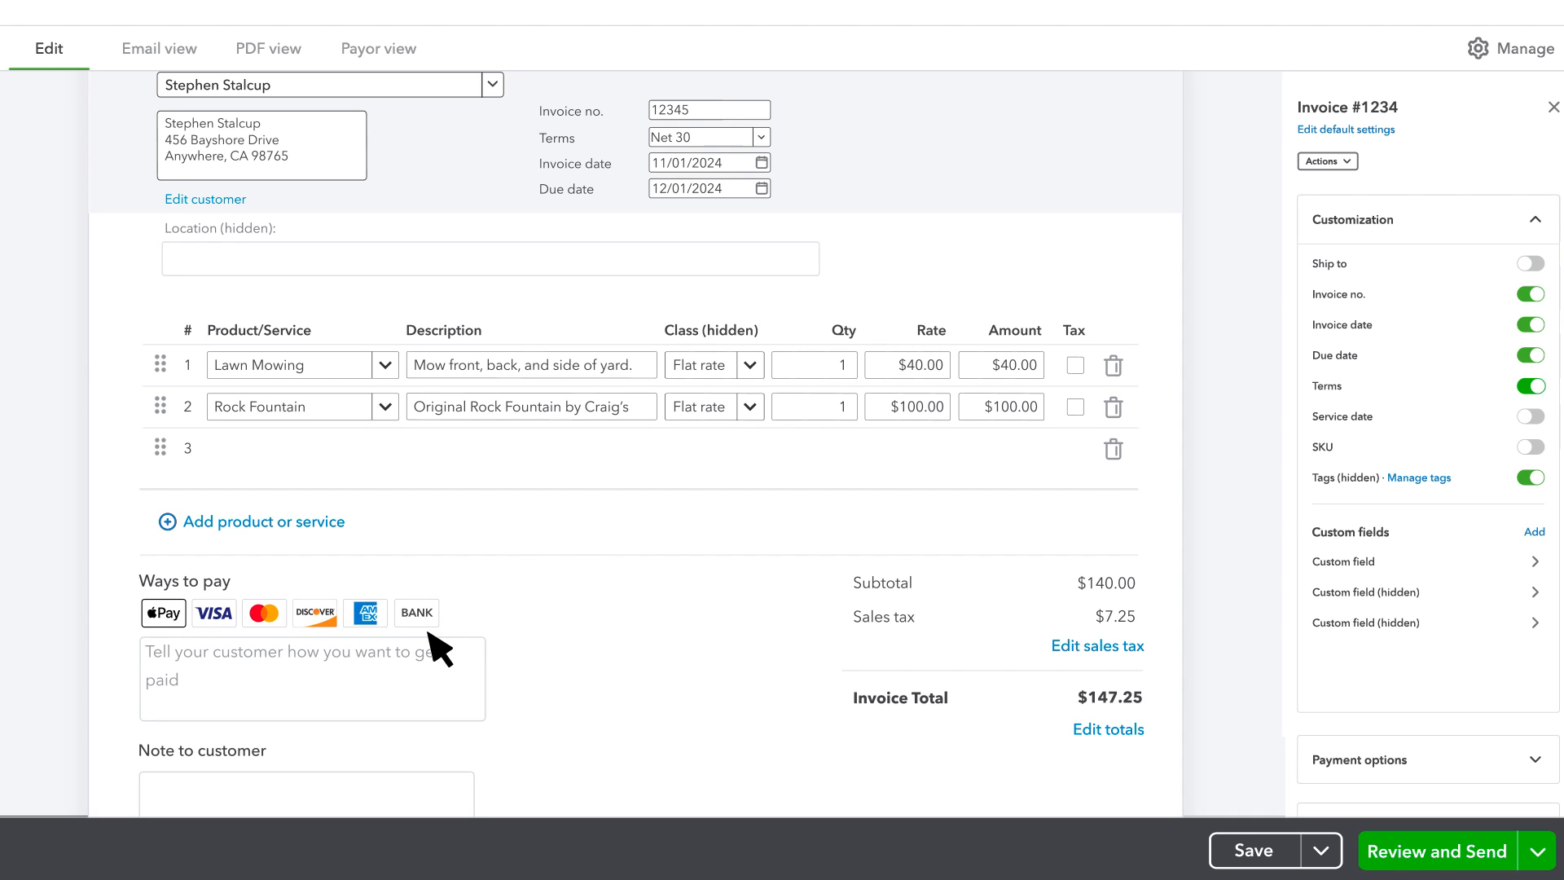
# Enable PayPal as an accepted payment method for the invoice
pyautogui.click(1464, 217)
pyautogui.click(1466, 289)
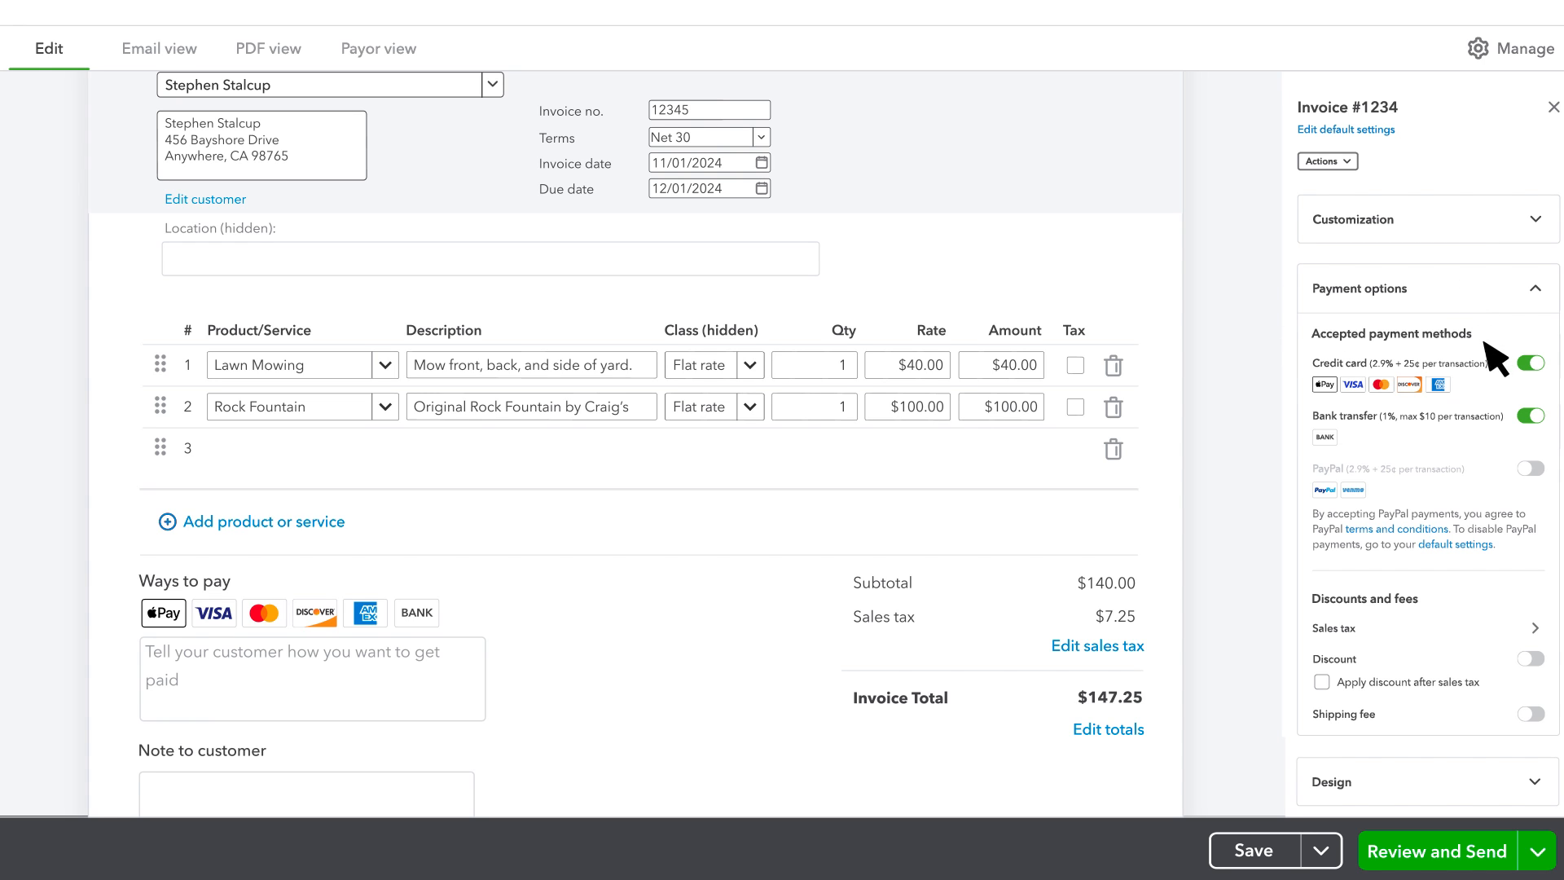
pyautogui.click(1531, 468)
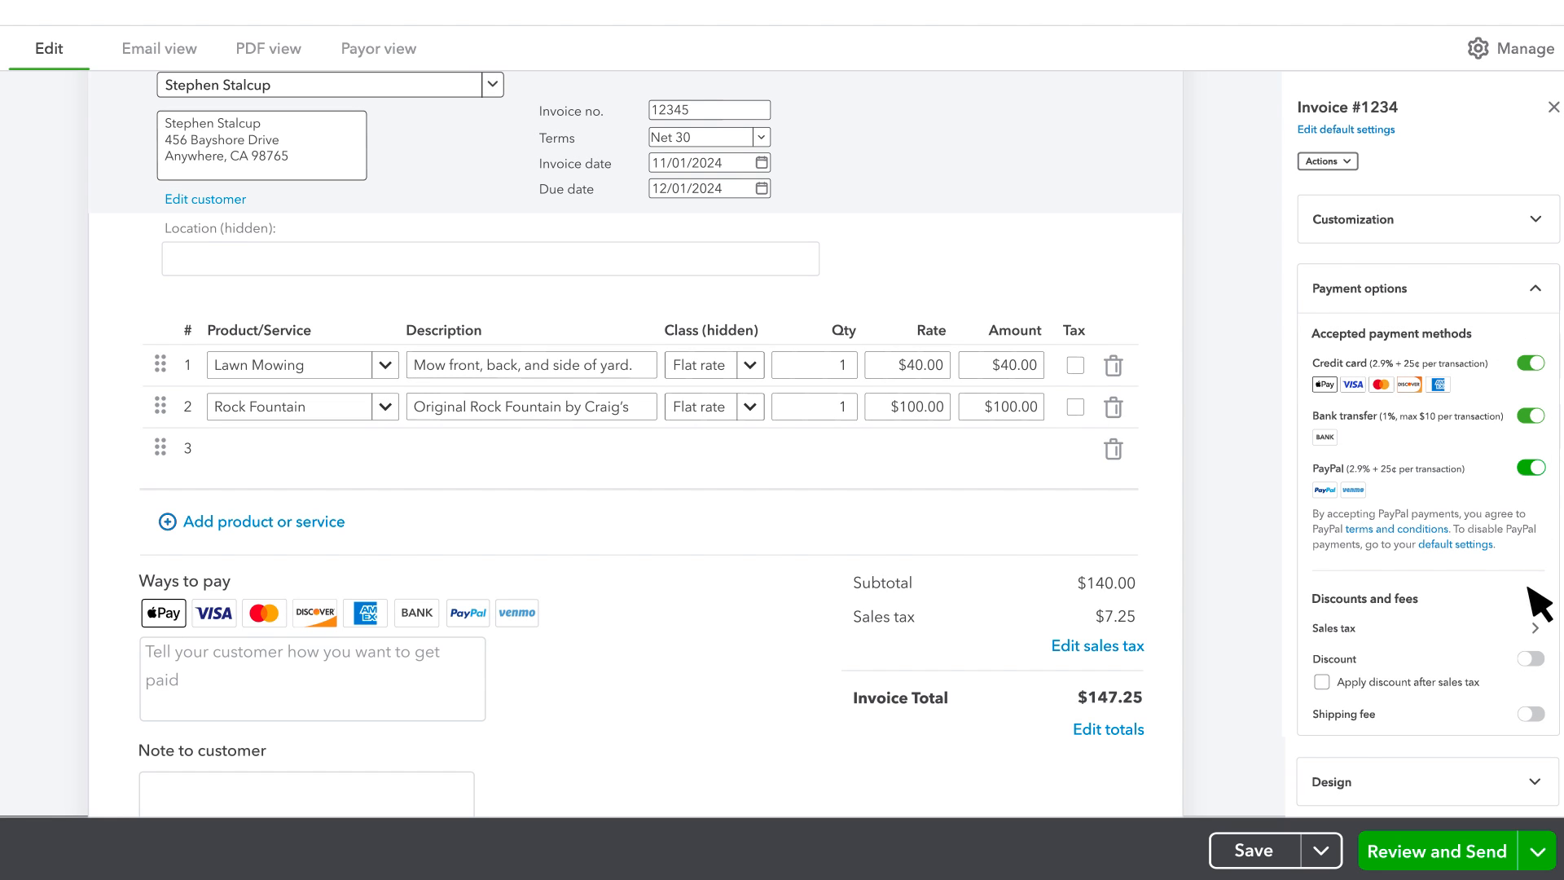
# Add a shipping fee and a discount to the invoice, setting each to $5.00
pyautogui.click(1531, 713)
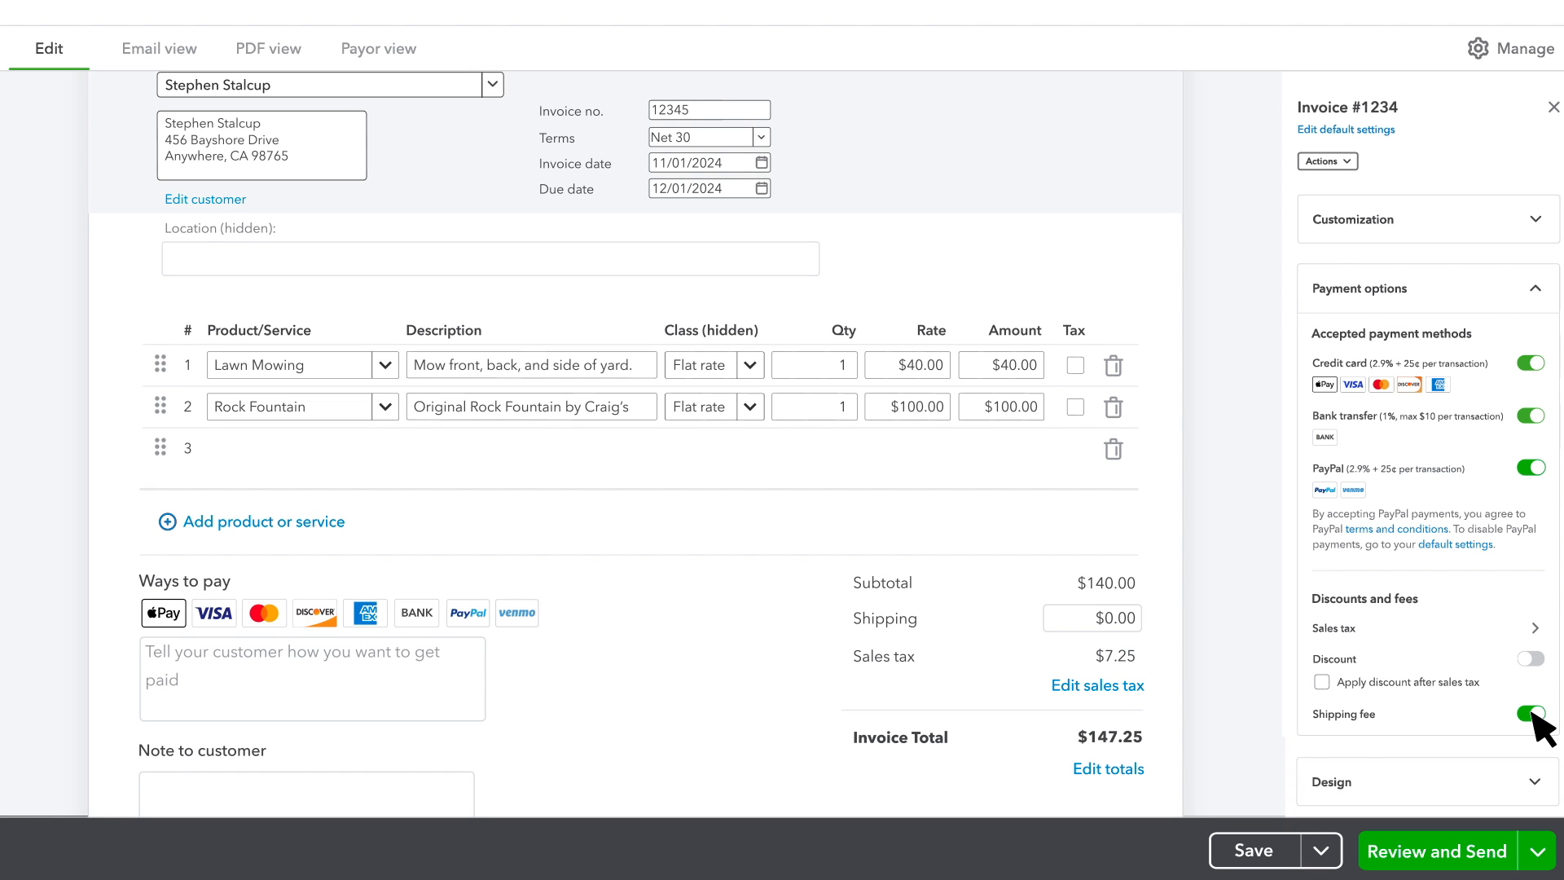
pyautogui.click(1532, 659)
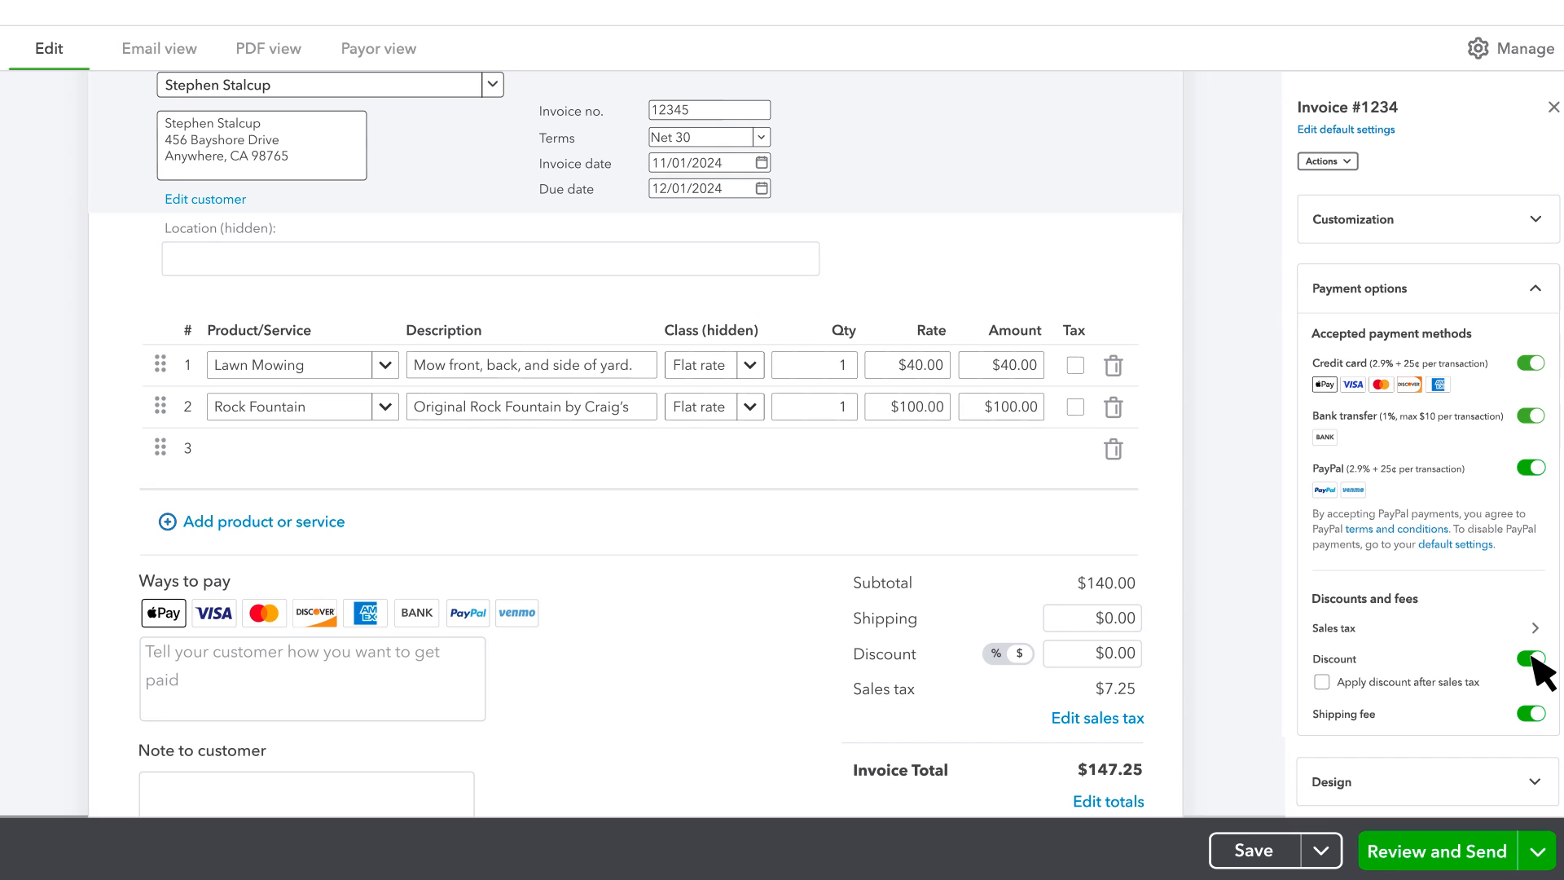
pyautogui.click(1076, 621)
pyautogui.write('$5.00')
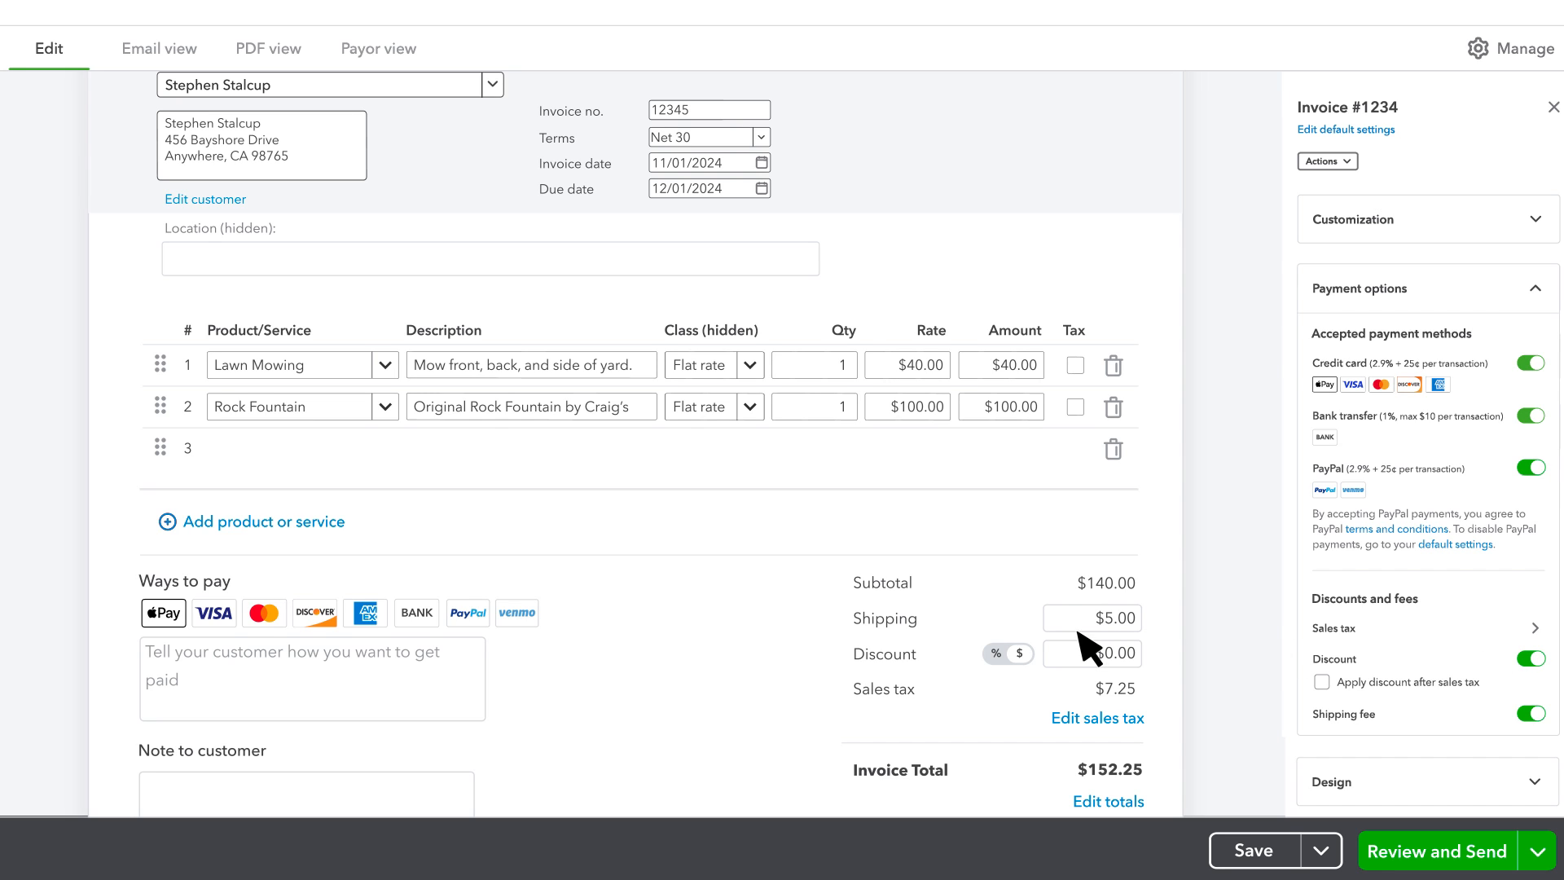
pyautogui.click(1077, 659)
pyautogui.write('$5.00')
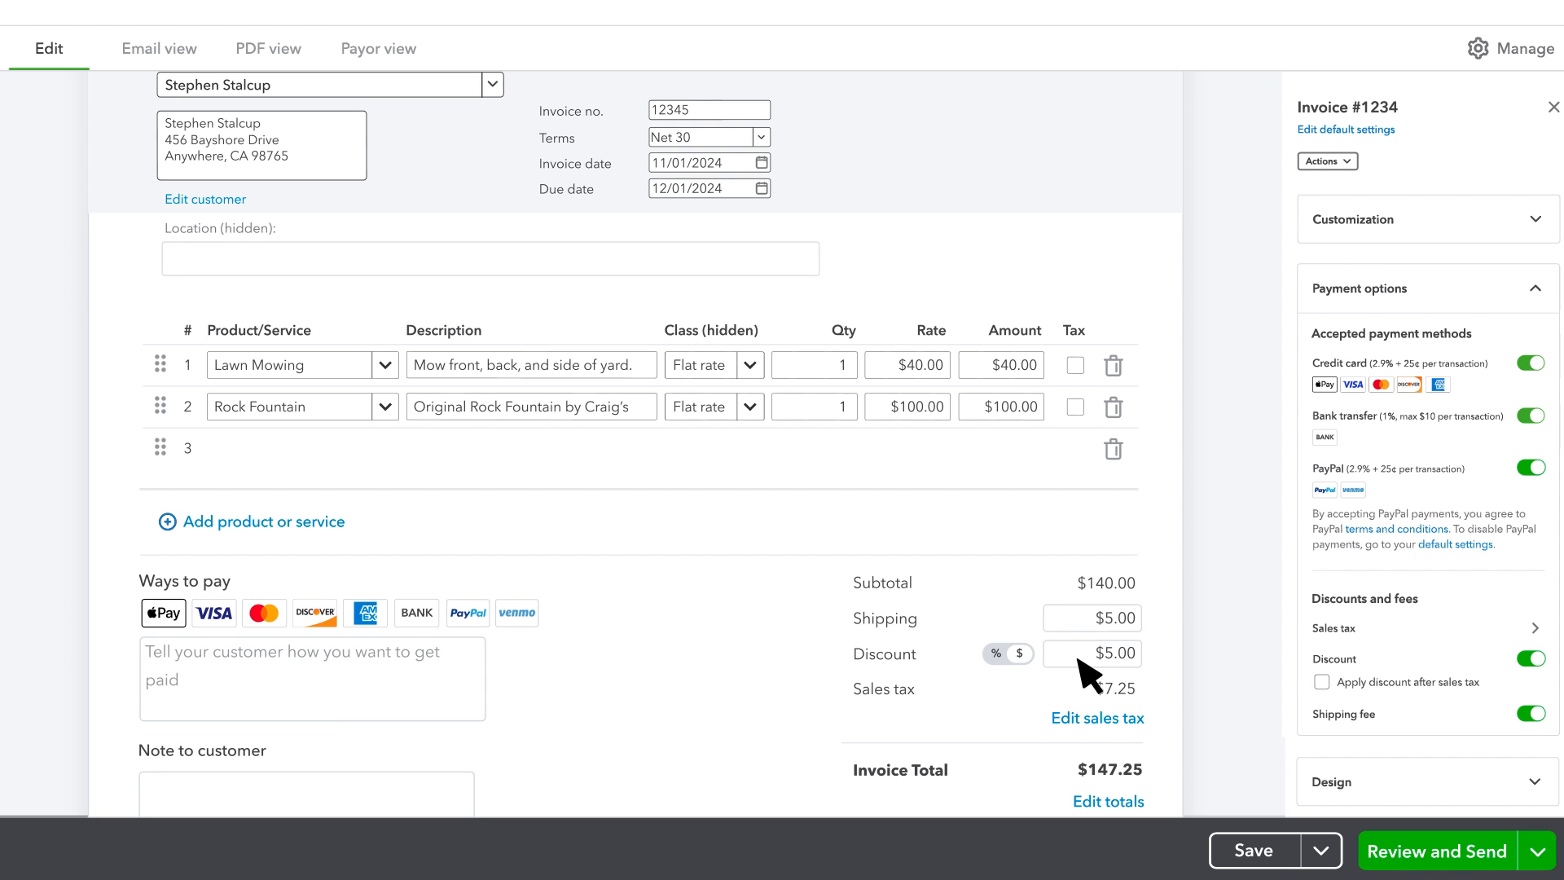
# Set the invoice design color to teal #0D909A
pyautogui.scroll(-3, 1137, 713)
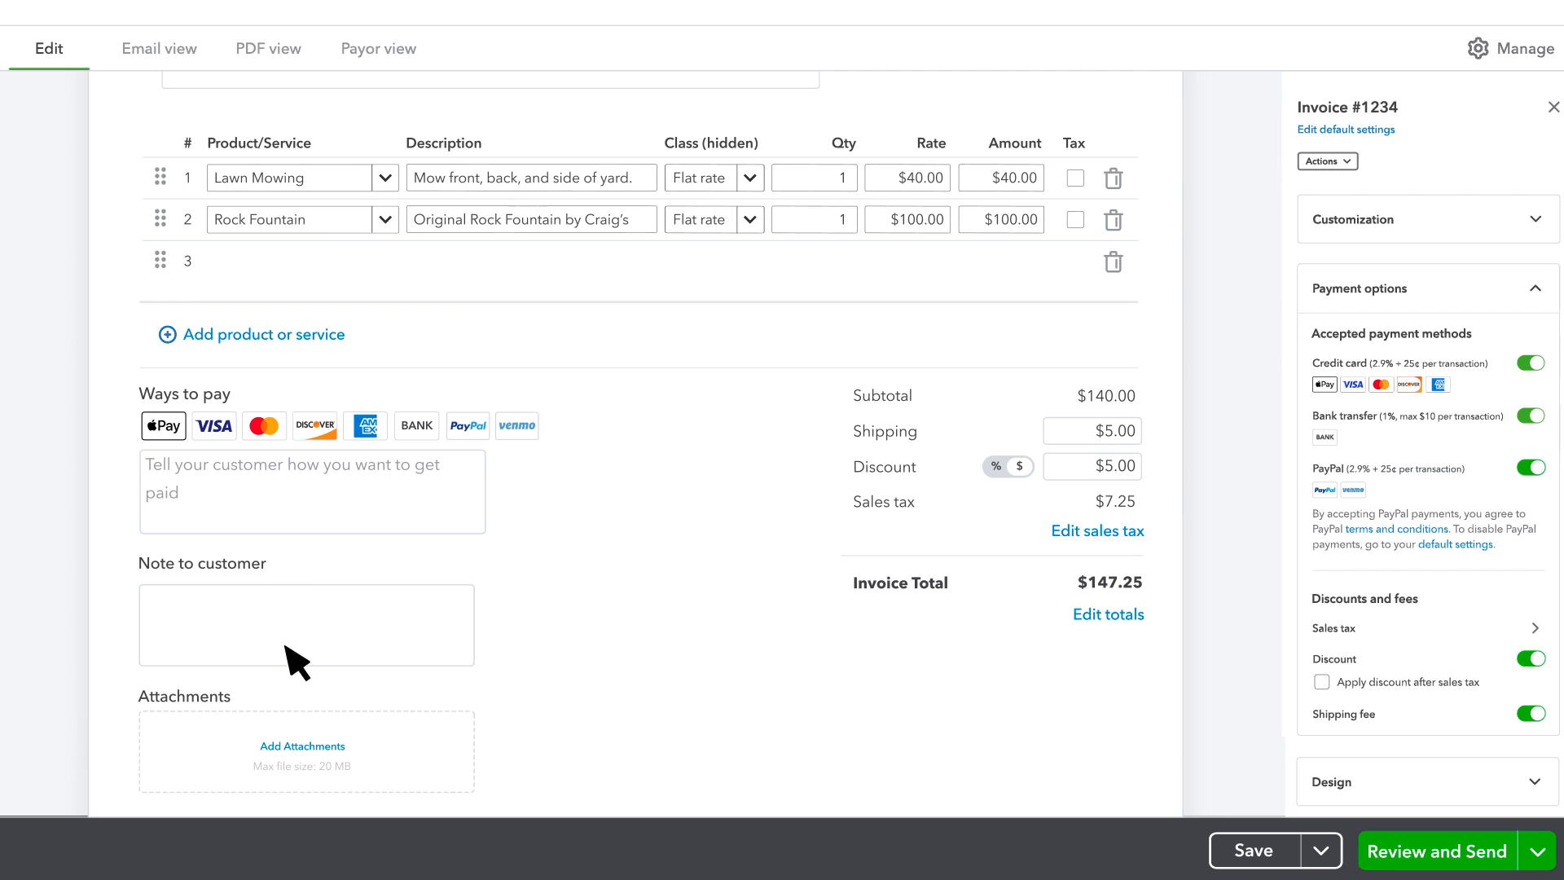
pyautogui.scroll(7, 307, 760)
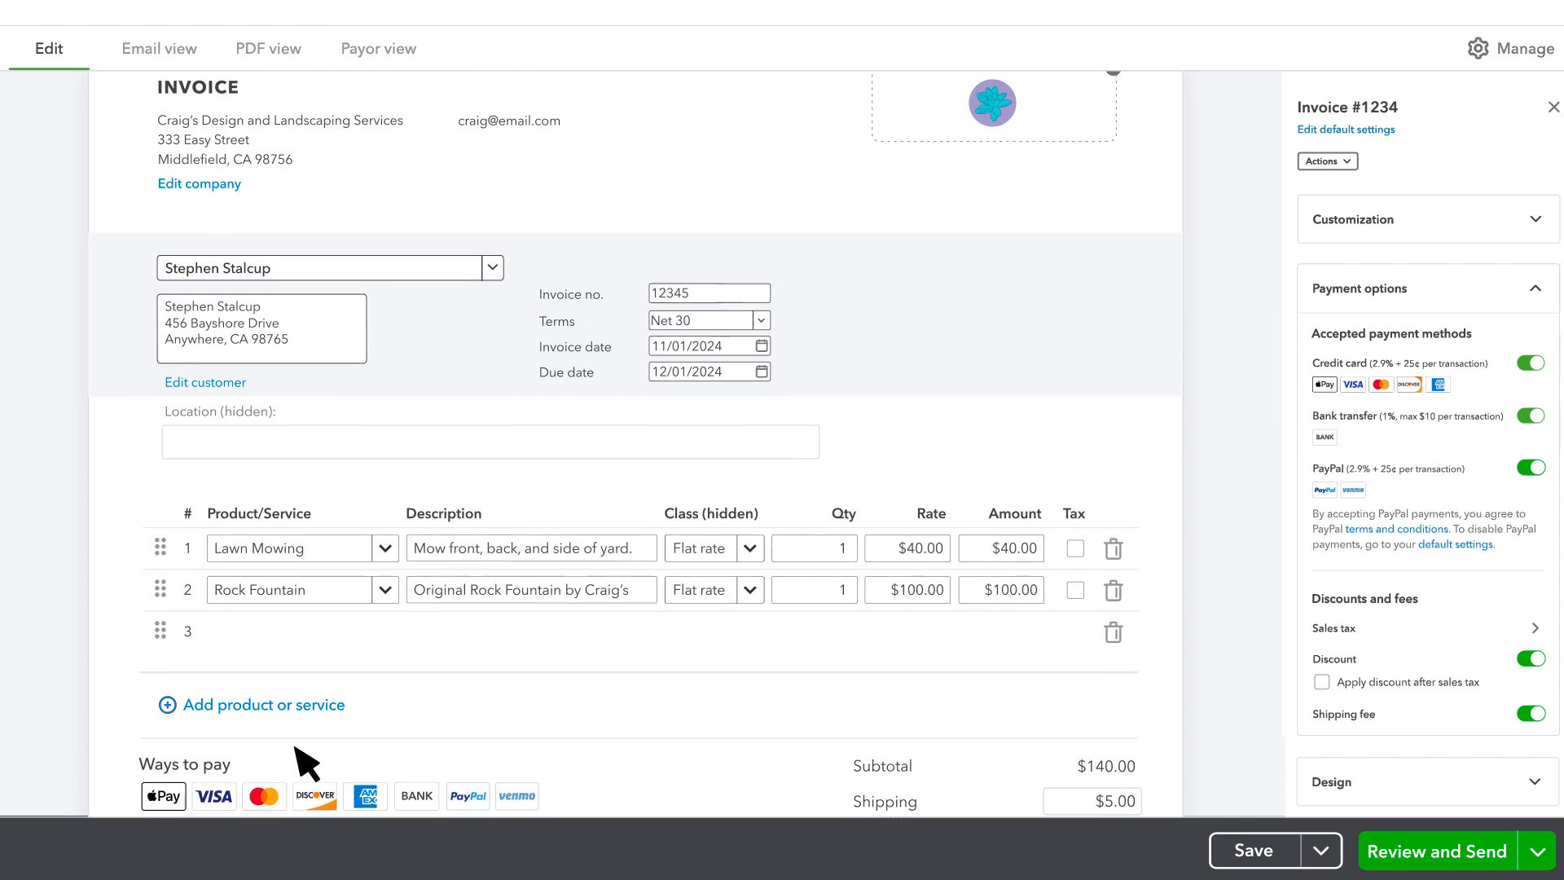
pyautogui.click(1424, 290)
pyautogui.click(1431, 358)
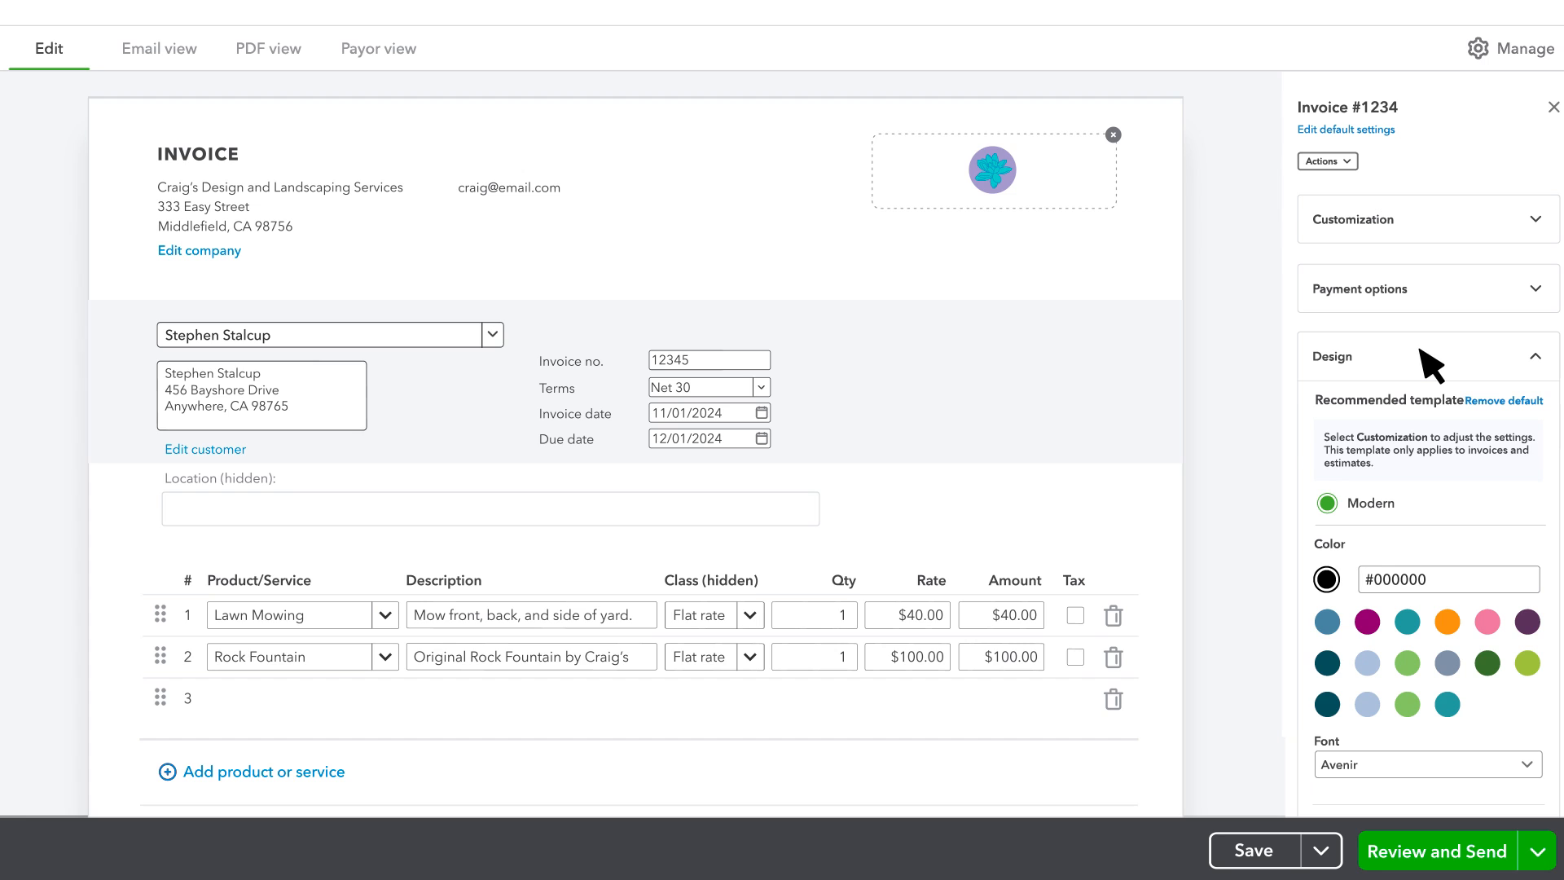
pyautogui.click(1447, 706)
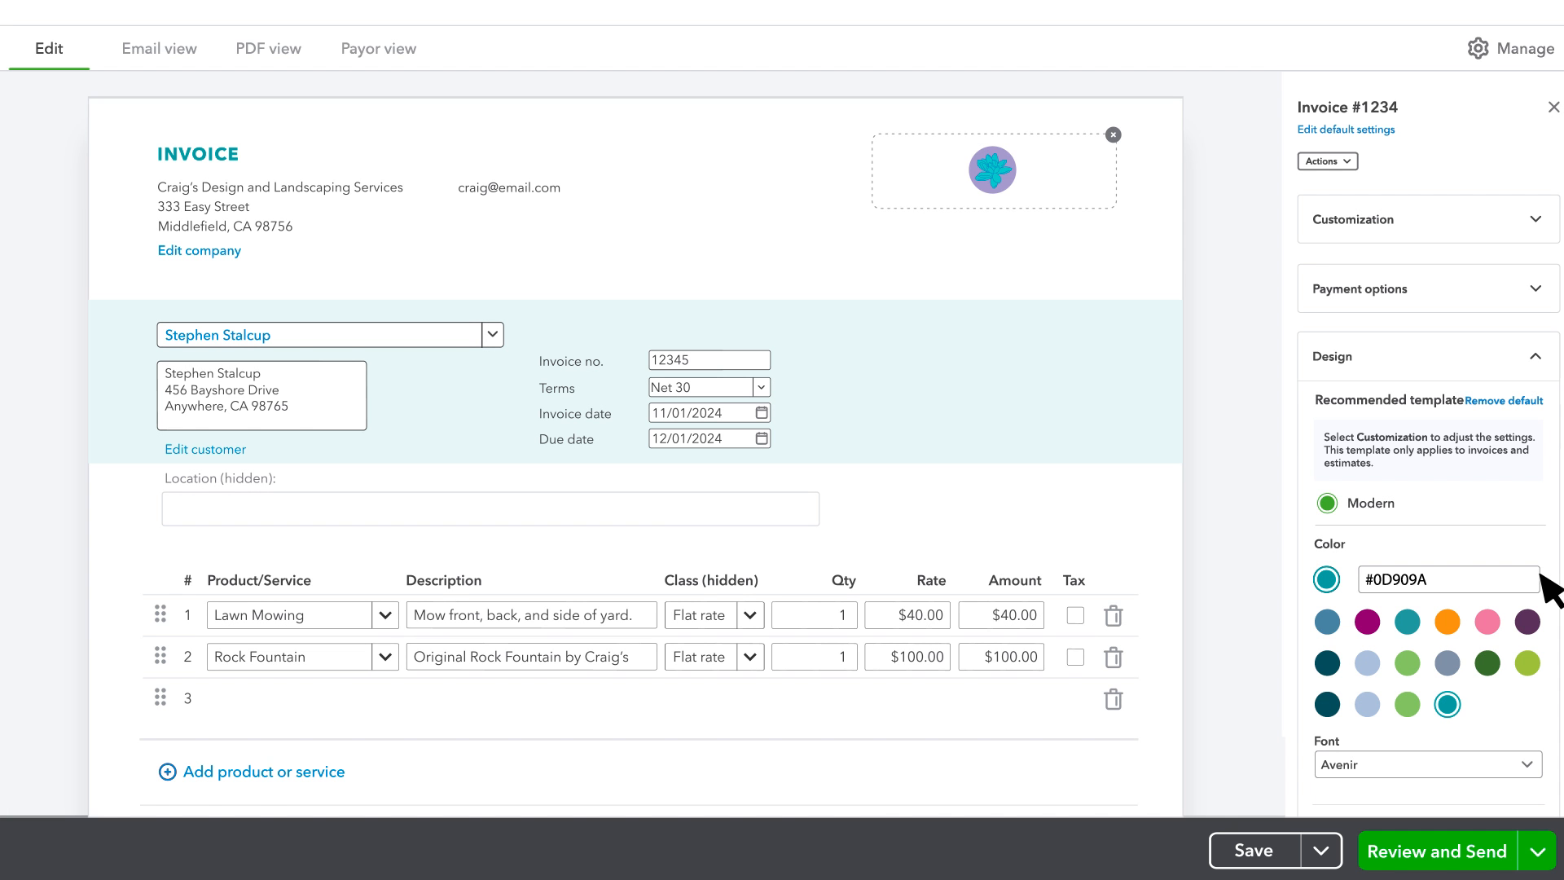
# Examine the invoice's automation settings and preview its PDF and payor views before returning to editing
pyautogui.click(1458, 358)
pyautogui.click(1458, 432)
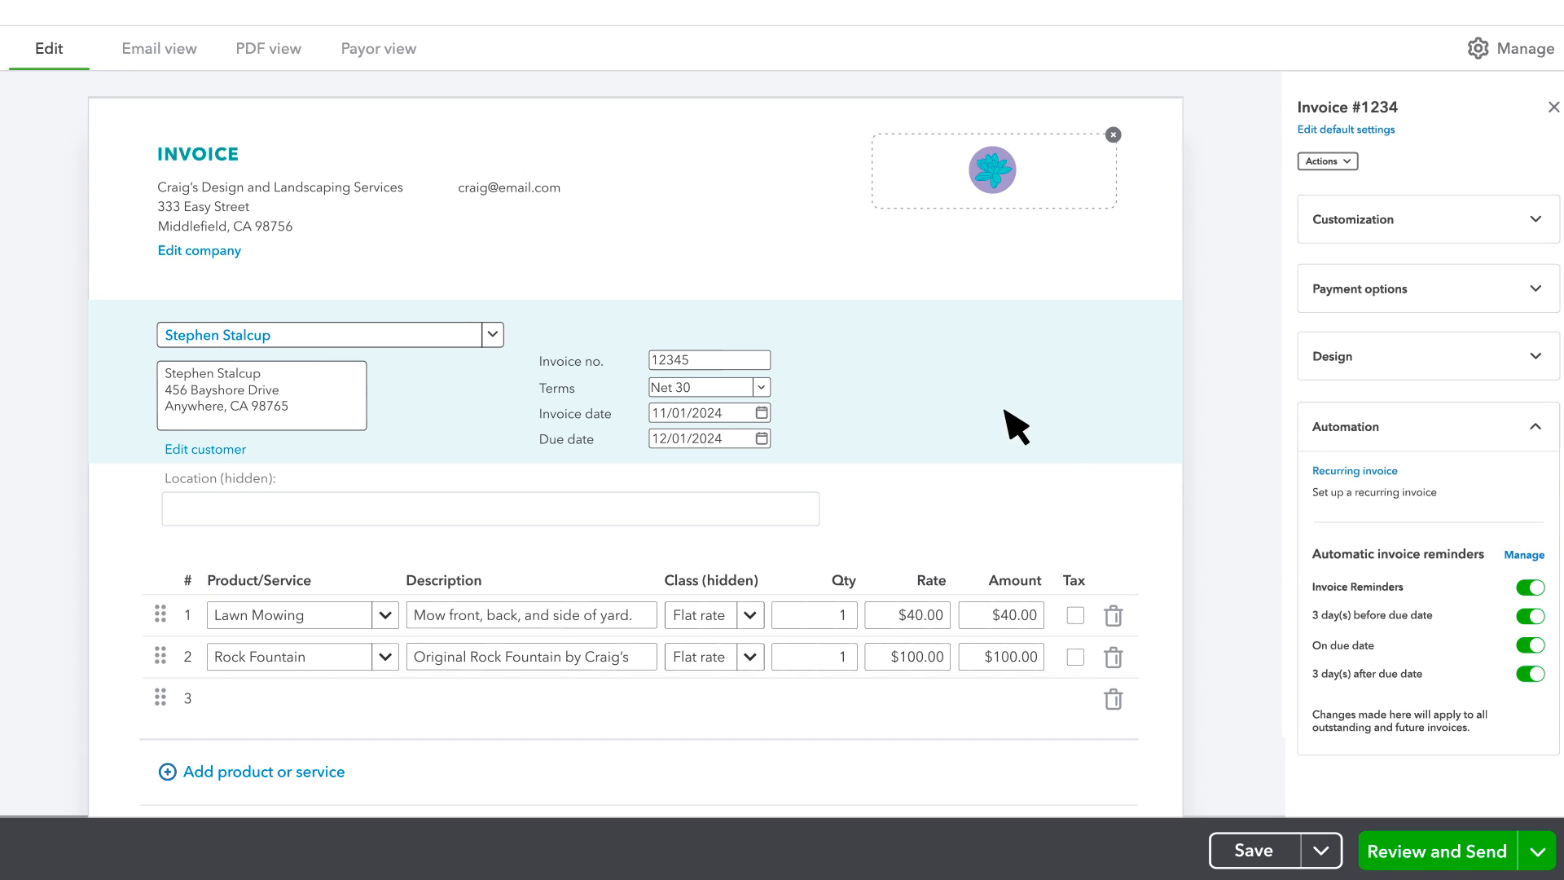
pyautogui.click(276, 56)
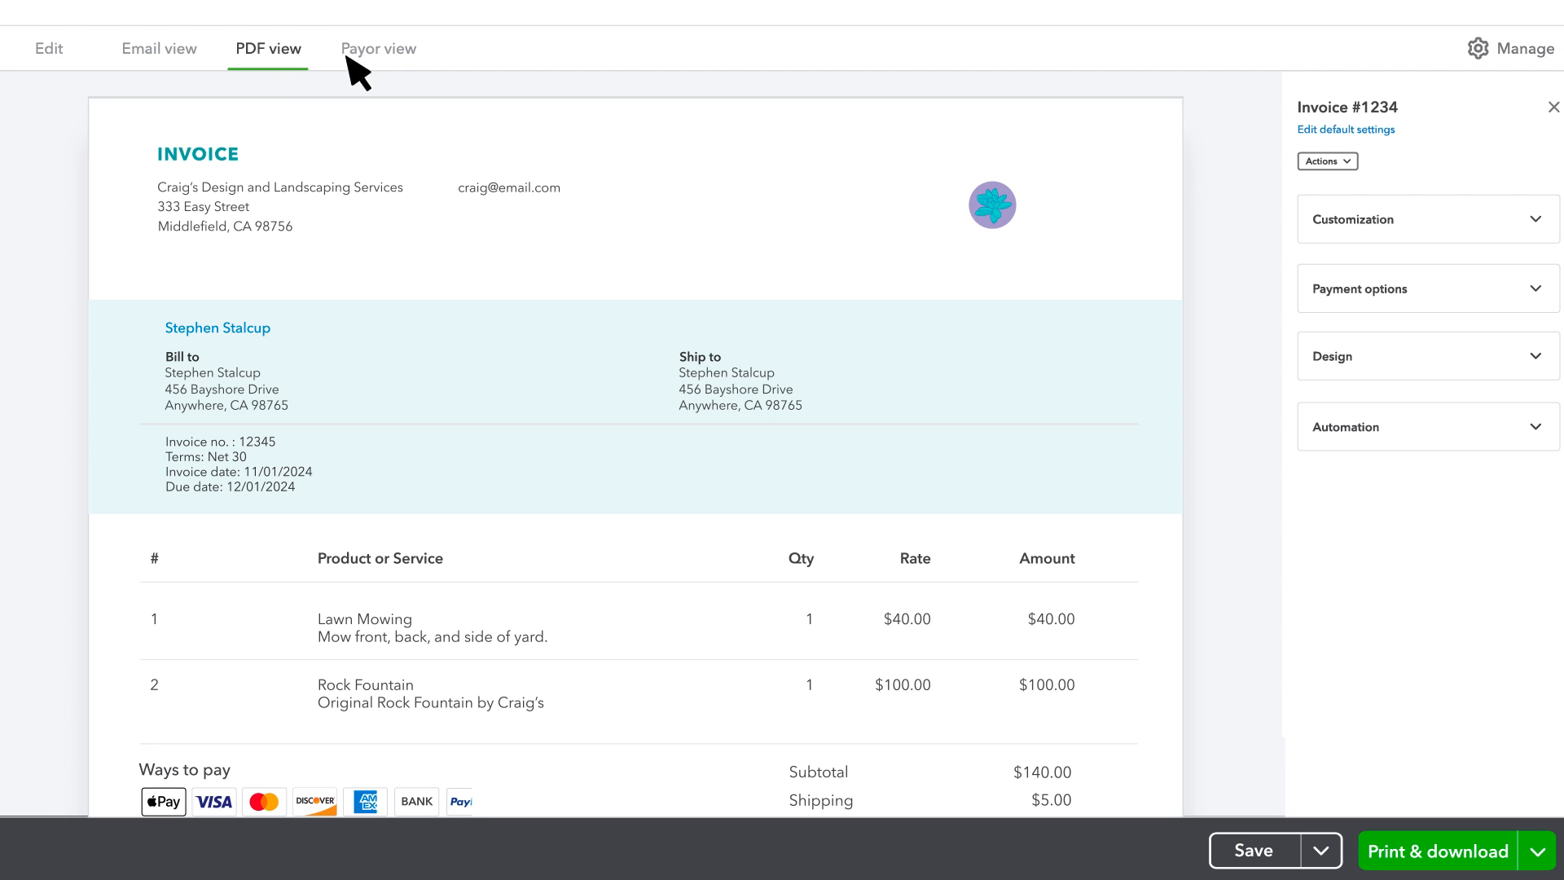
pyautogui.click(383, 63)
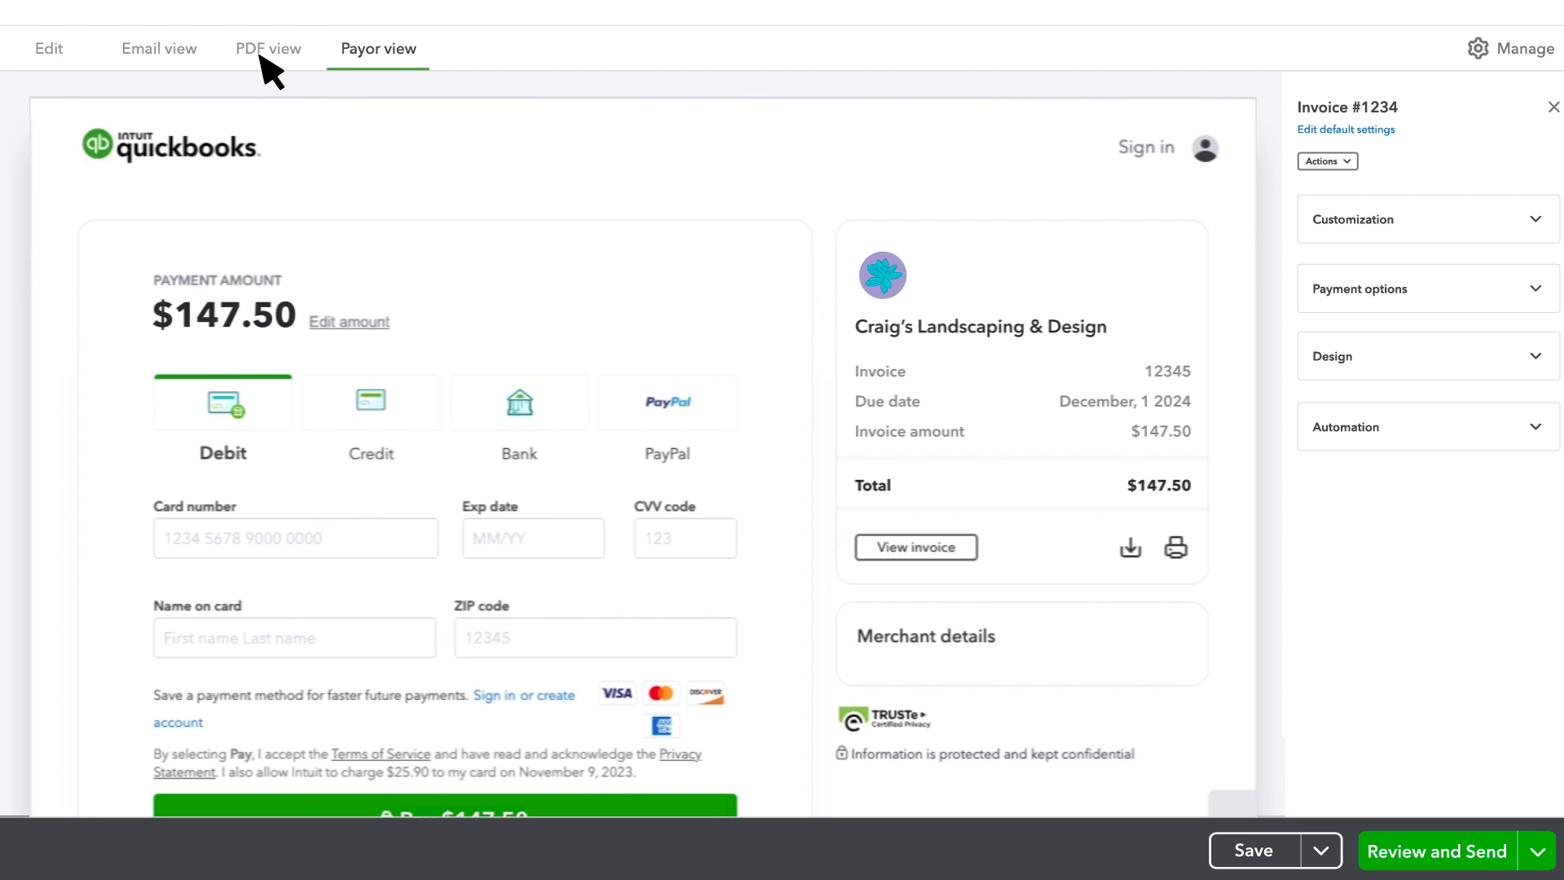
pyautogui.click(49, 52)
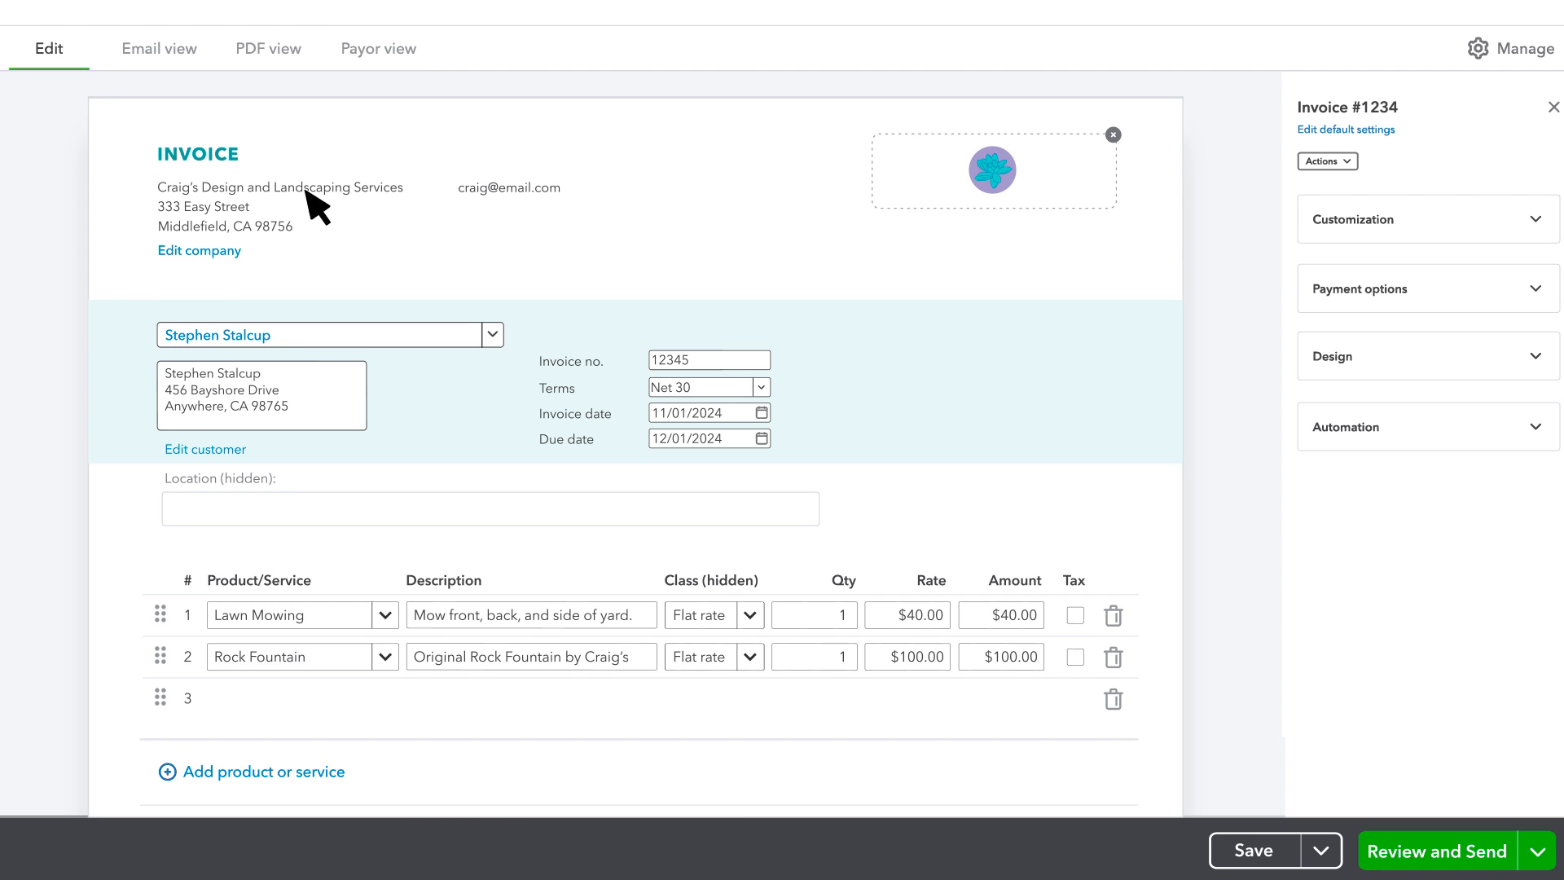
# Choose to share the invoice link, and review and send the invoice email to the customer
pyautogui.click(1536, 851)
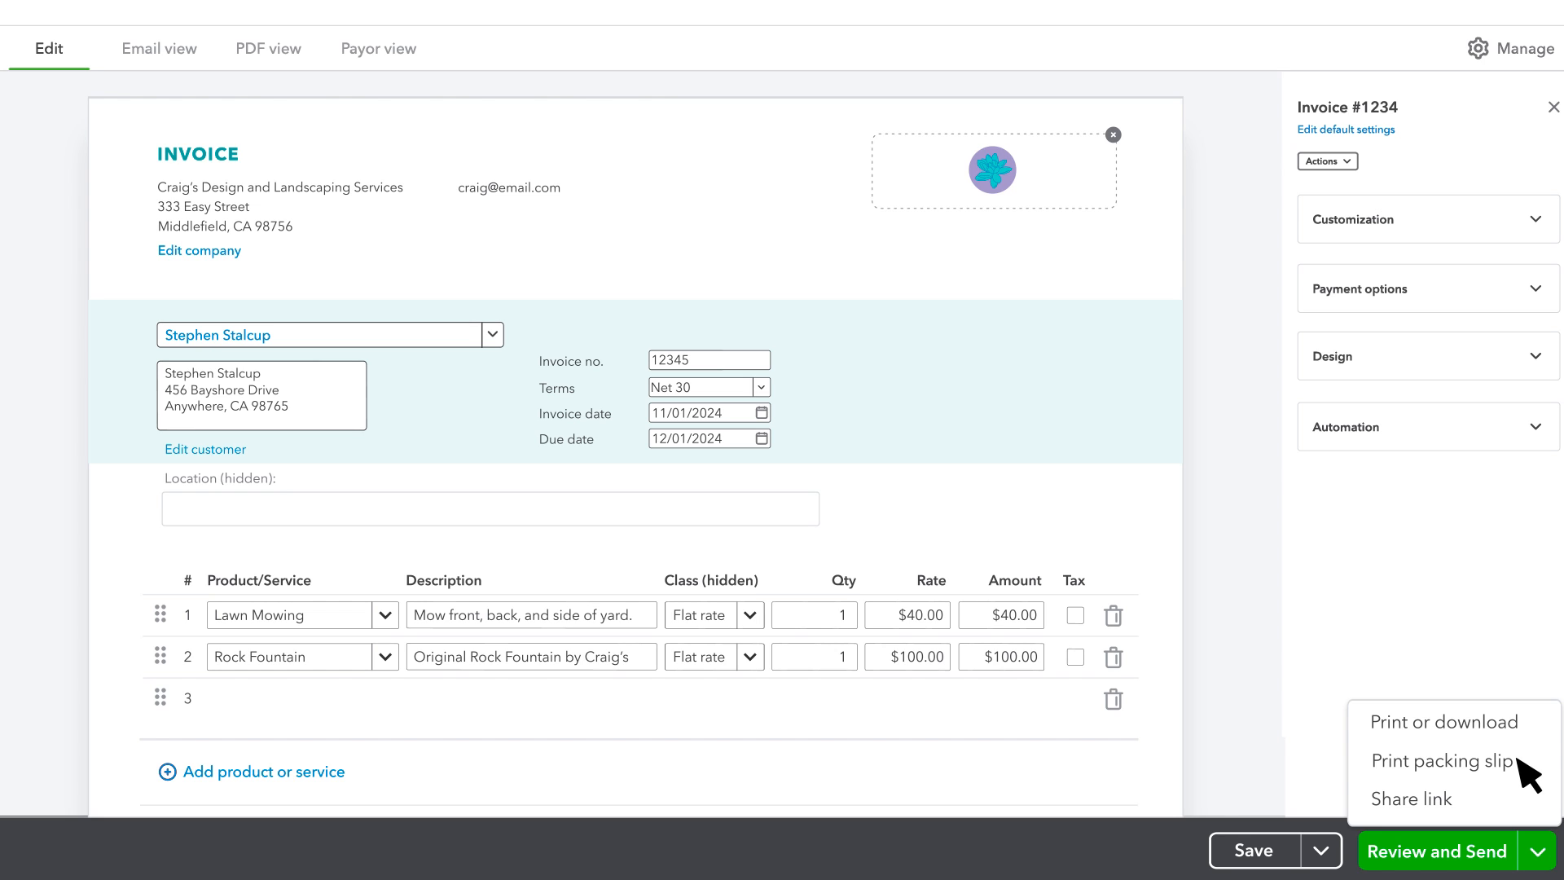
pyautogui.click(1462, 803)
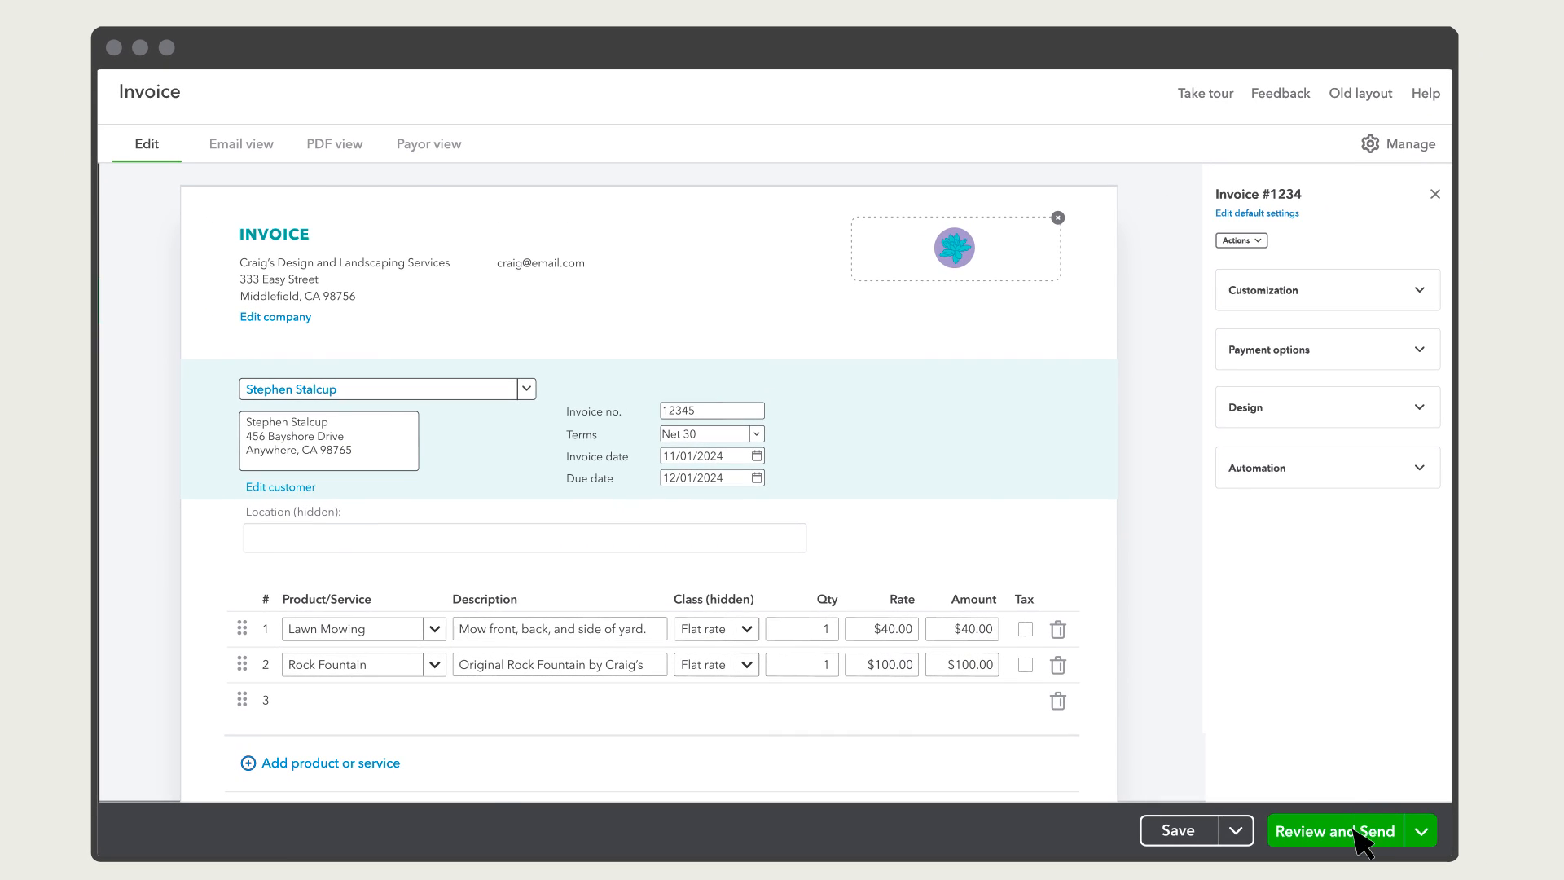
pyautogui.click(1356, 831)
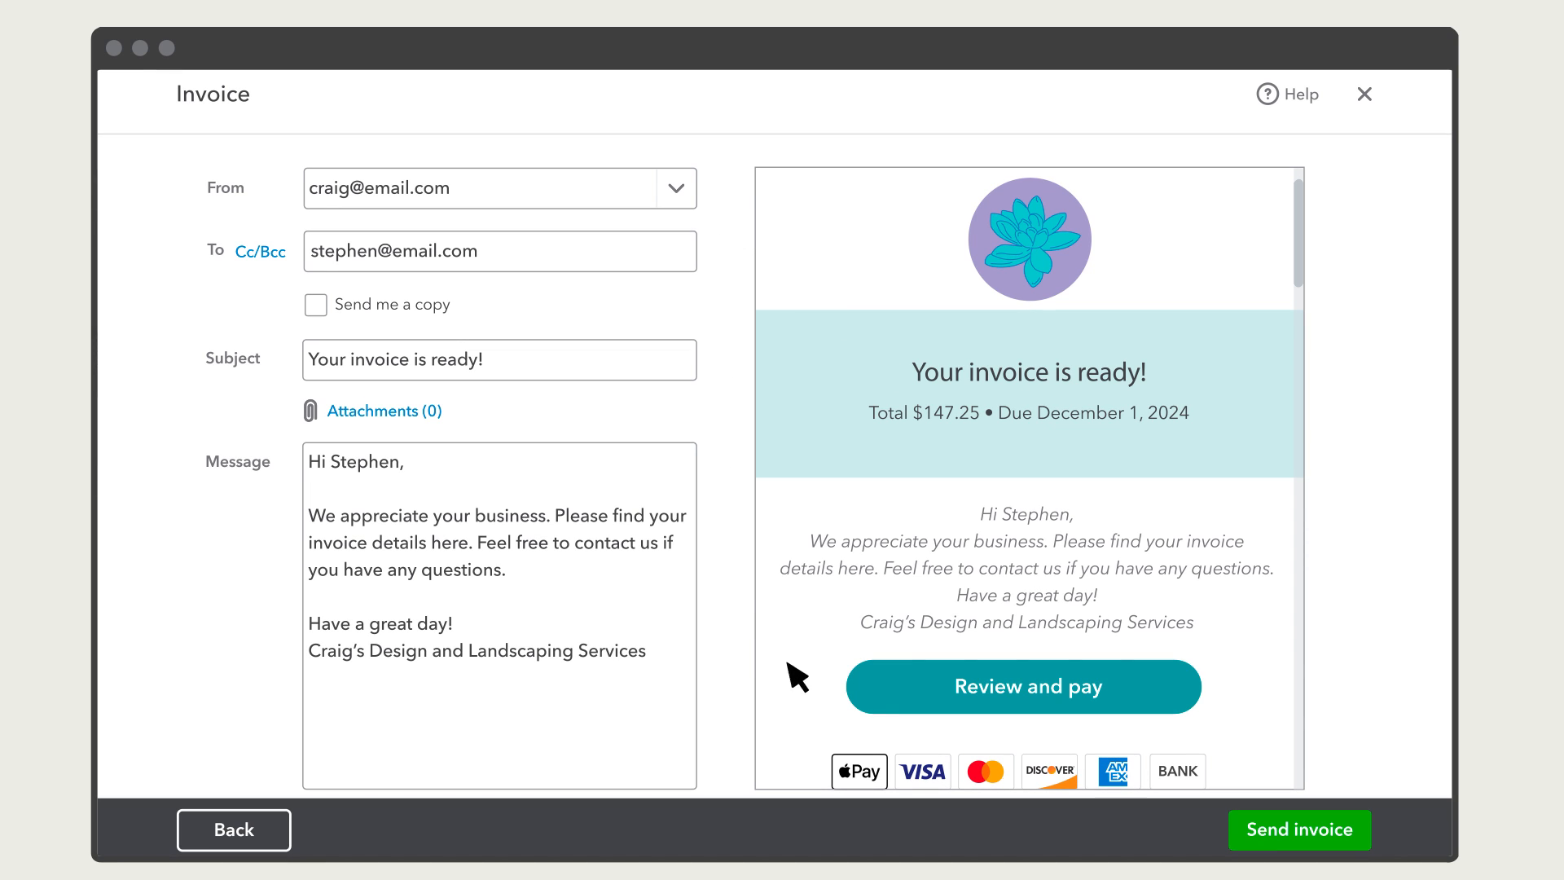
pyautogui.click(1265, 828)
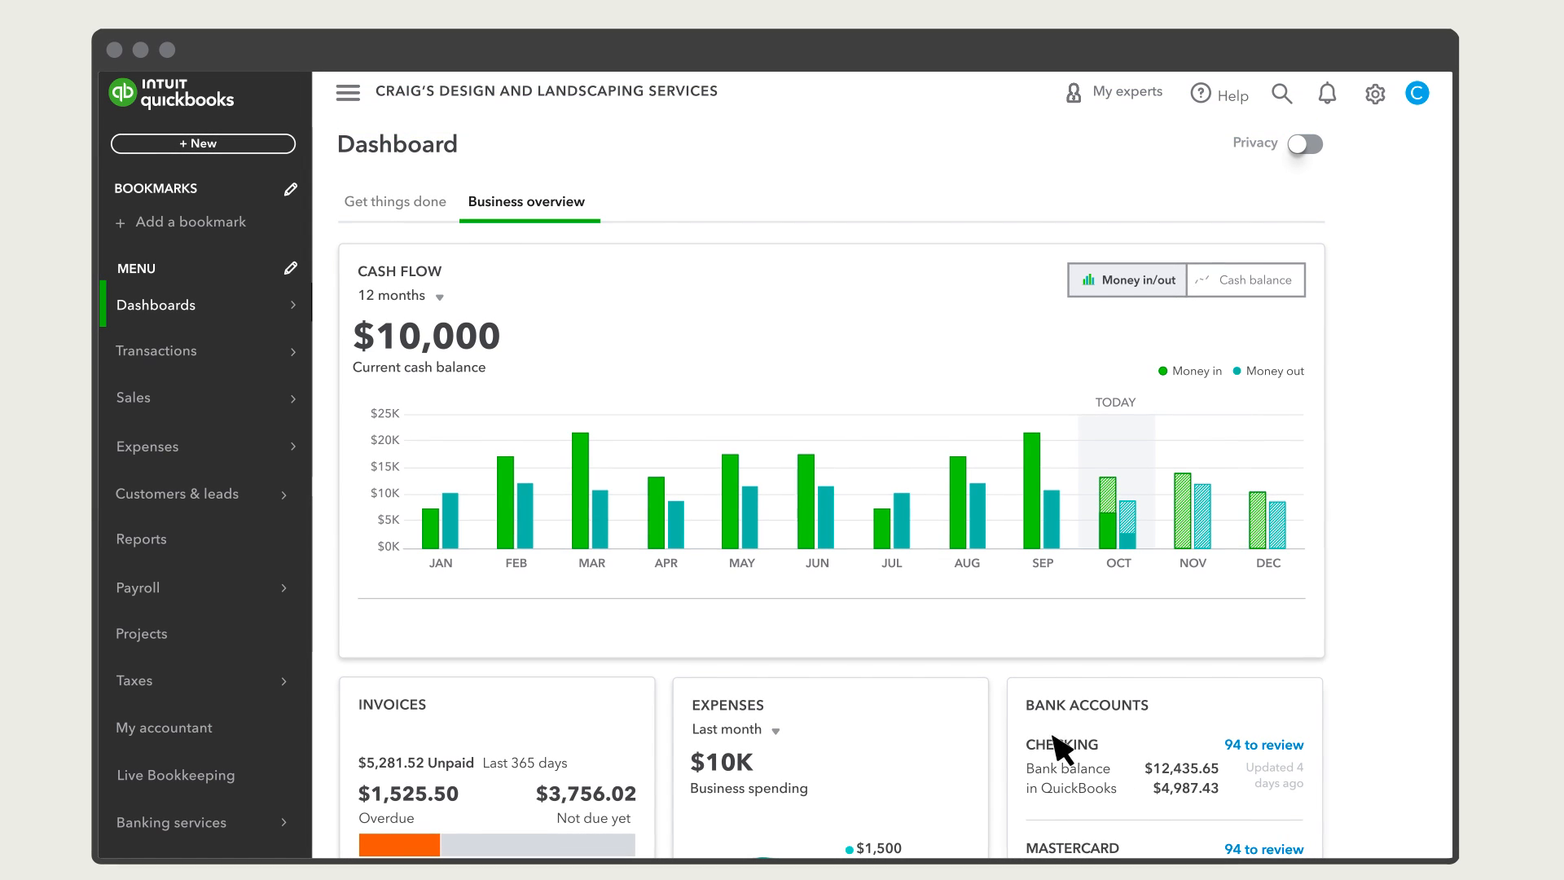
# Open the details of the $147.25 invoice from the sales invoice list and look through its additional actions
pyautogui.moveTo(174, 405)
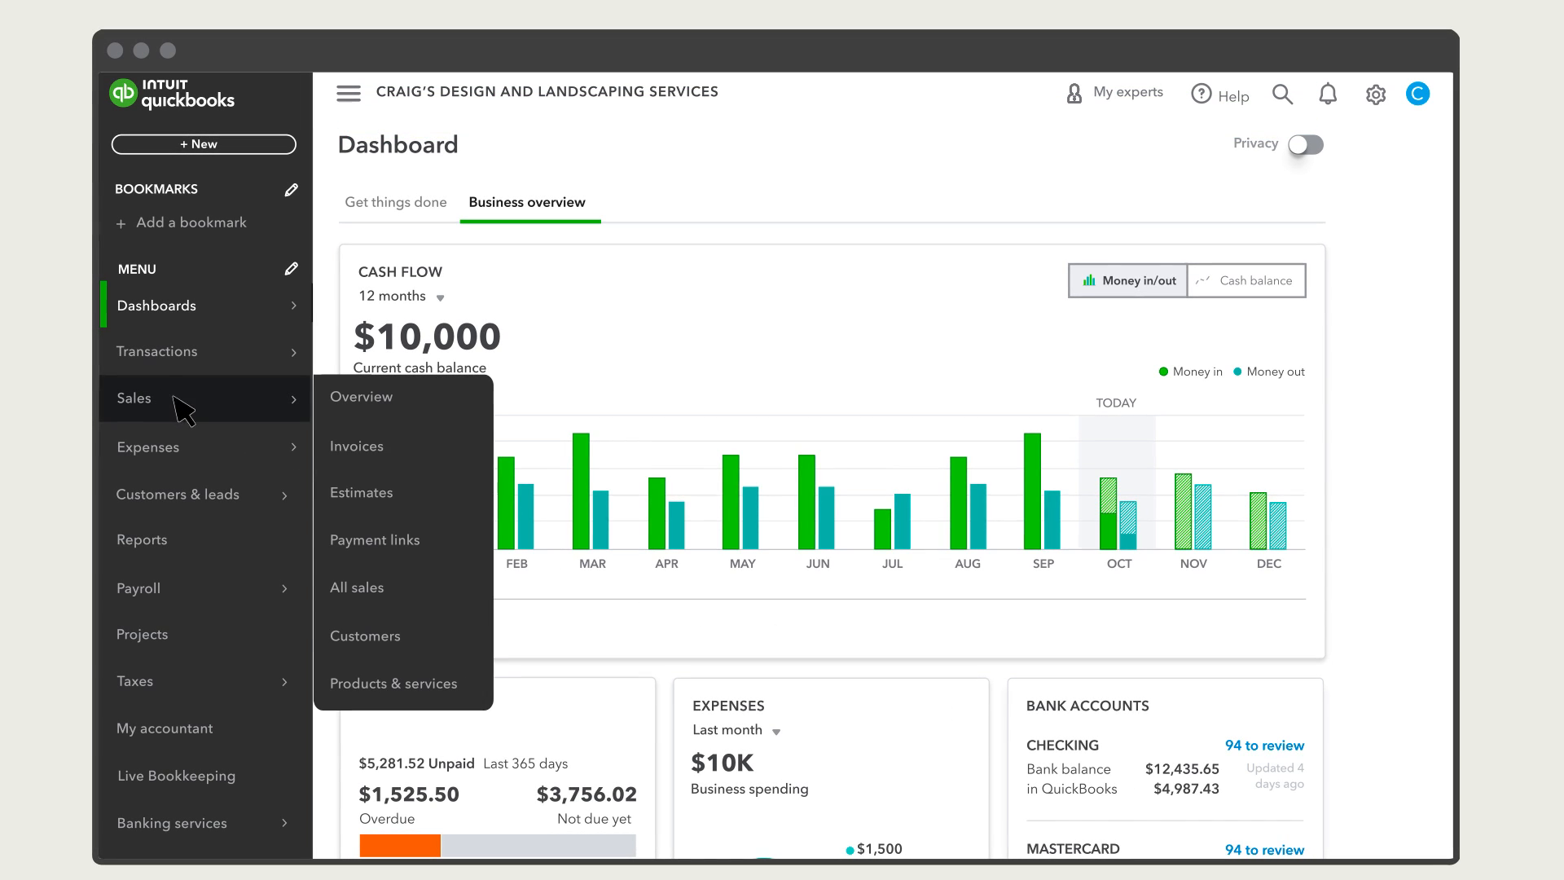
pyautogui.click(470, 443)
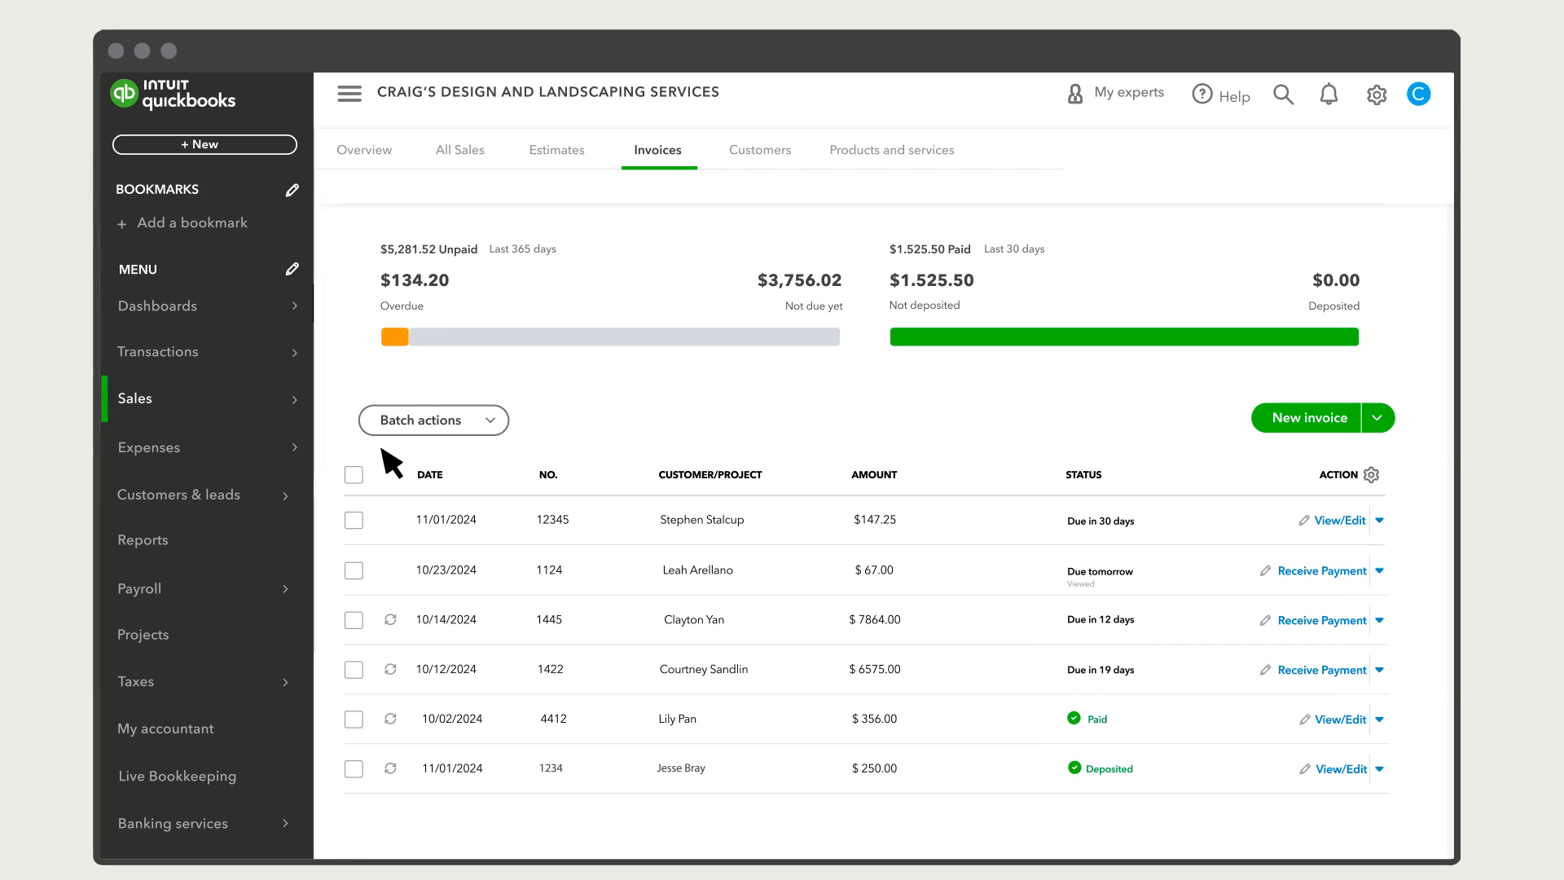
pyautogui.click(568, 524)
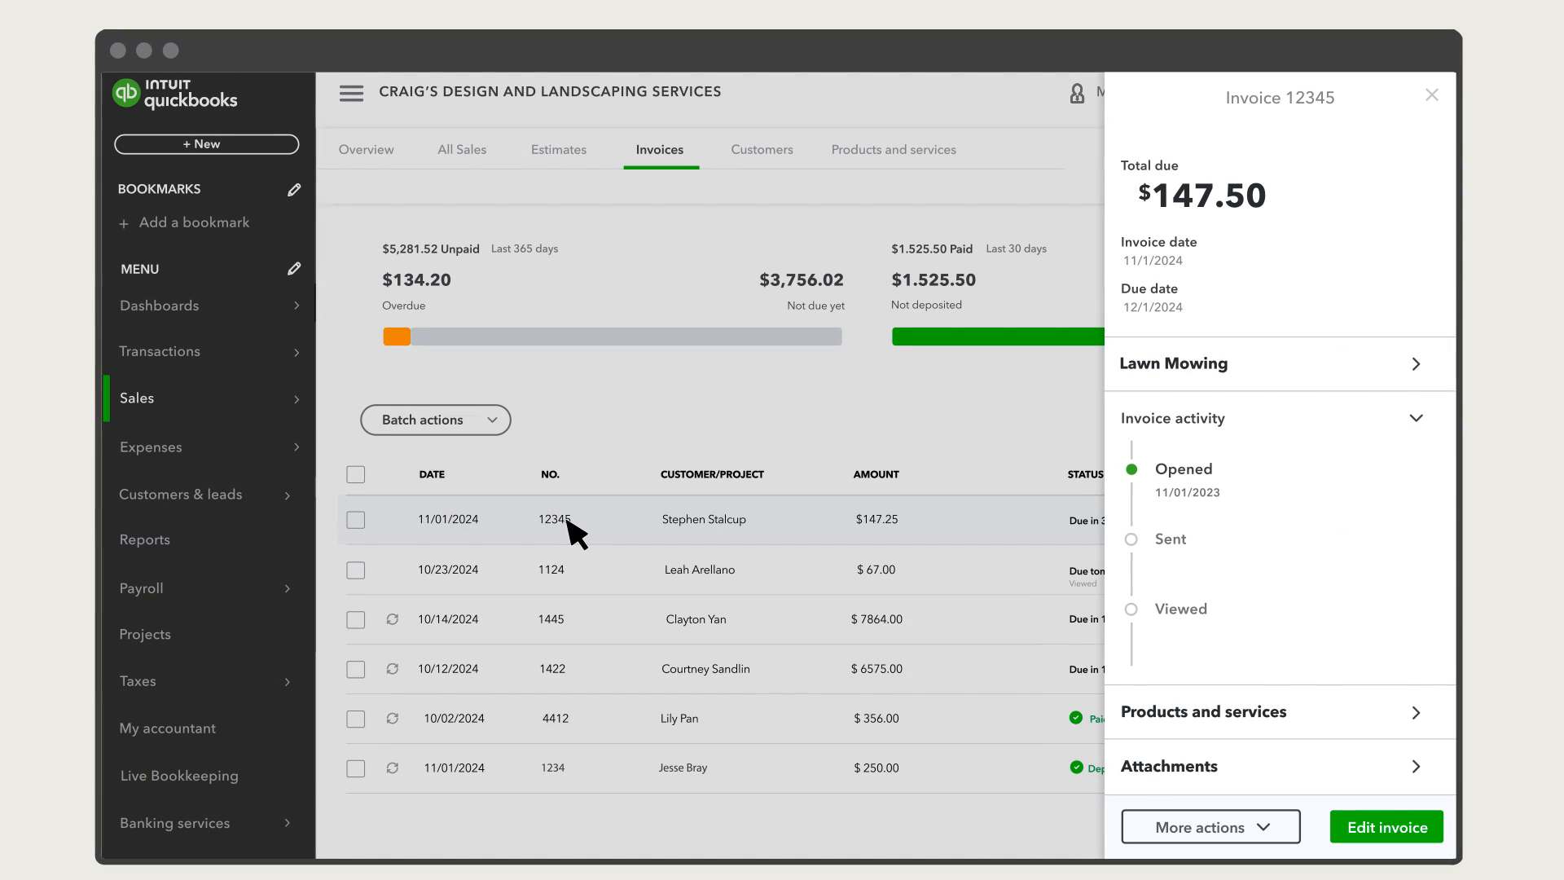
pyautogui.click(1273, 827)
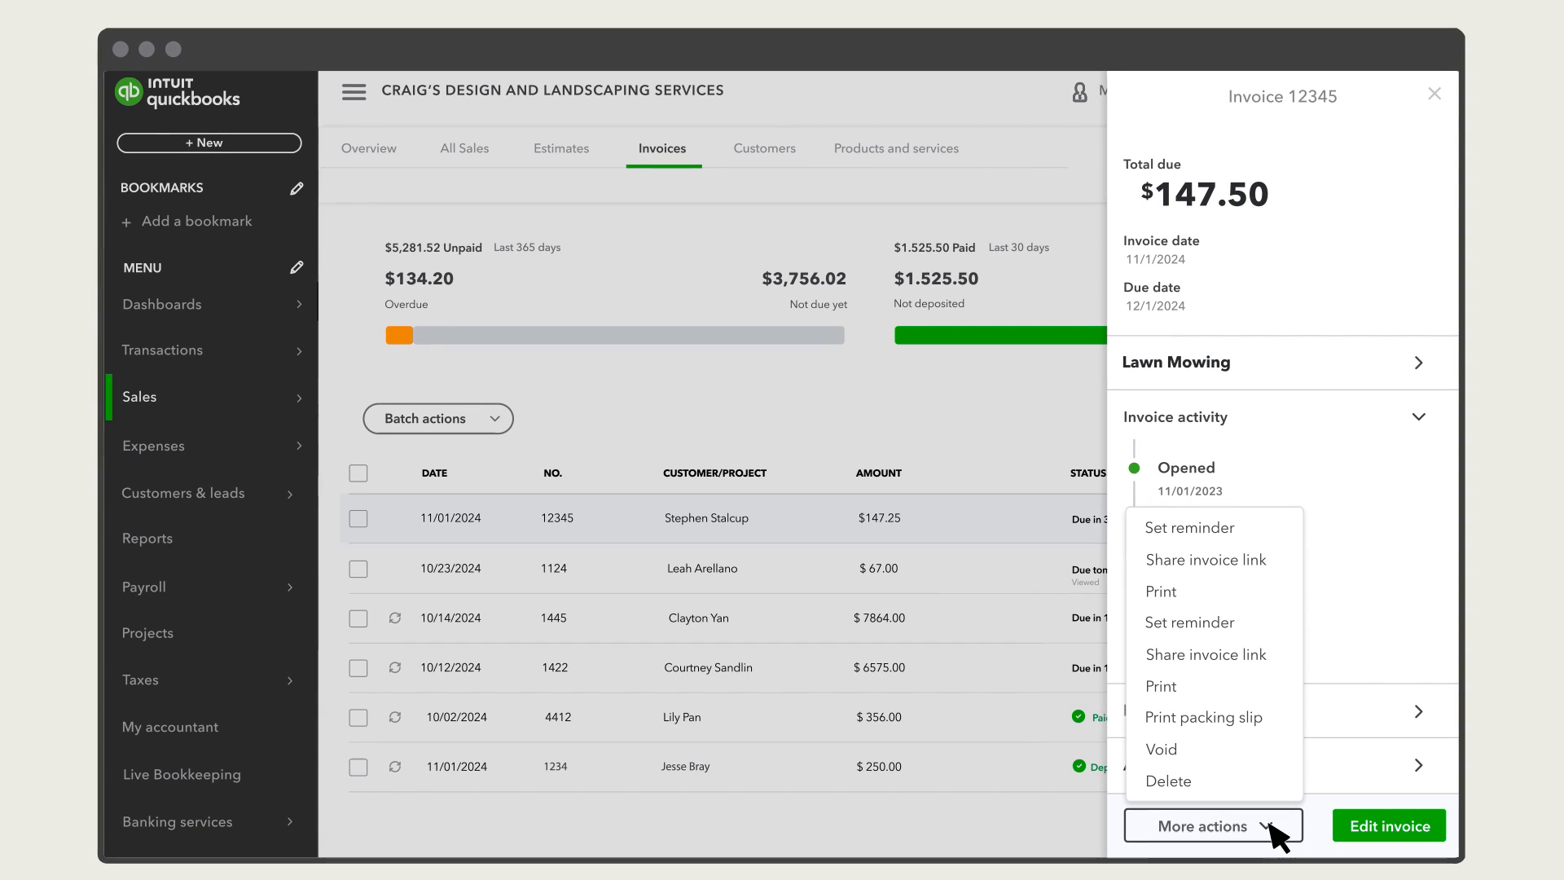
pyautogui.click(1271, 824)
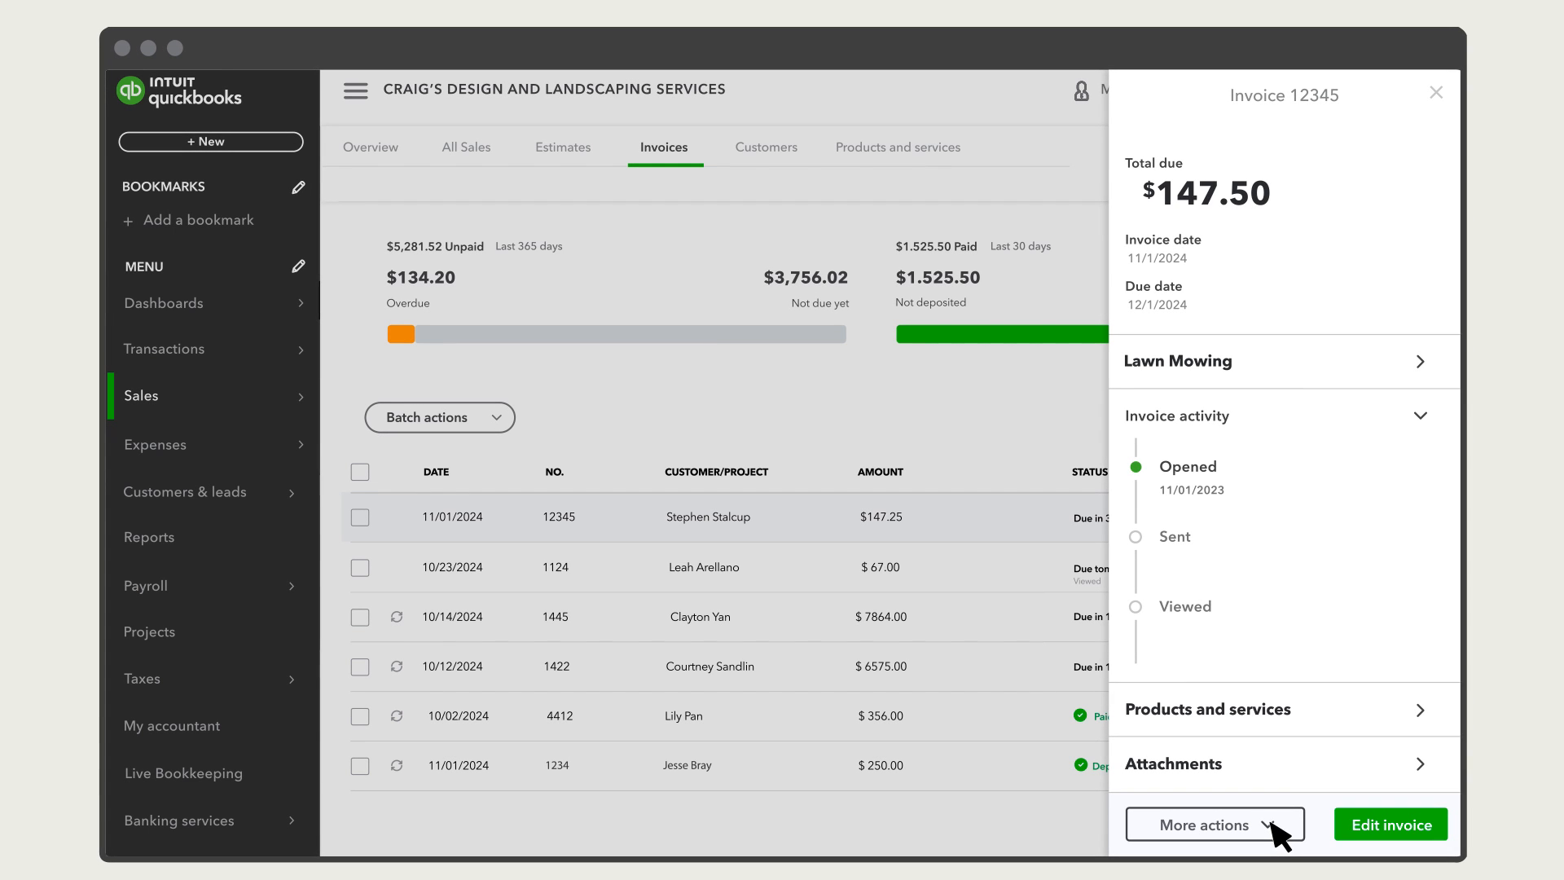
# Open the invoice for editing and display its list of available actions
pyautogui.click(1395, 831)
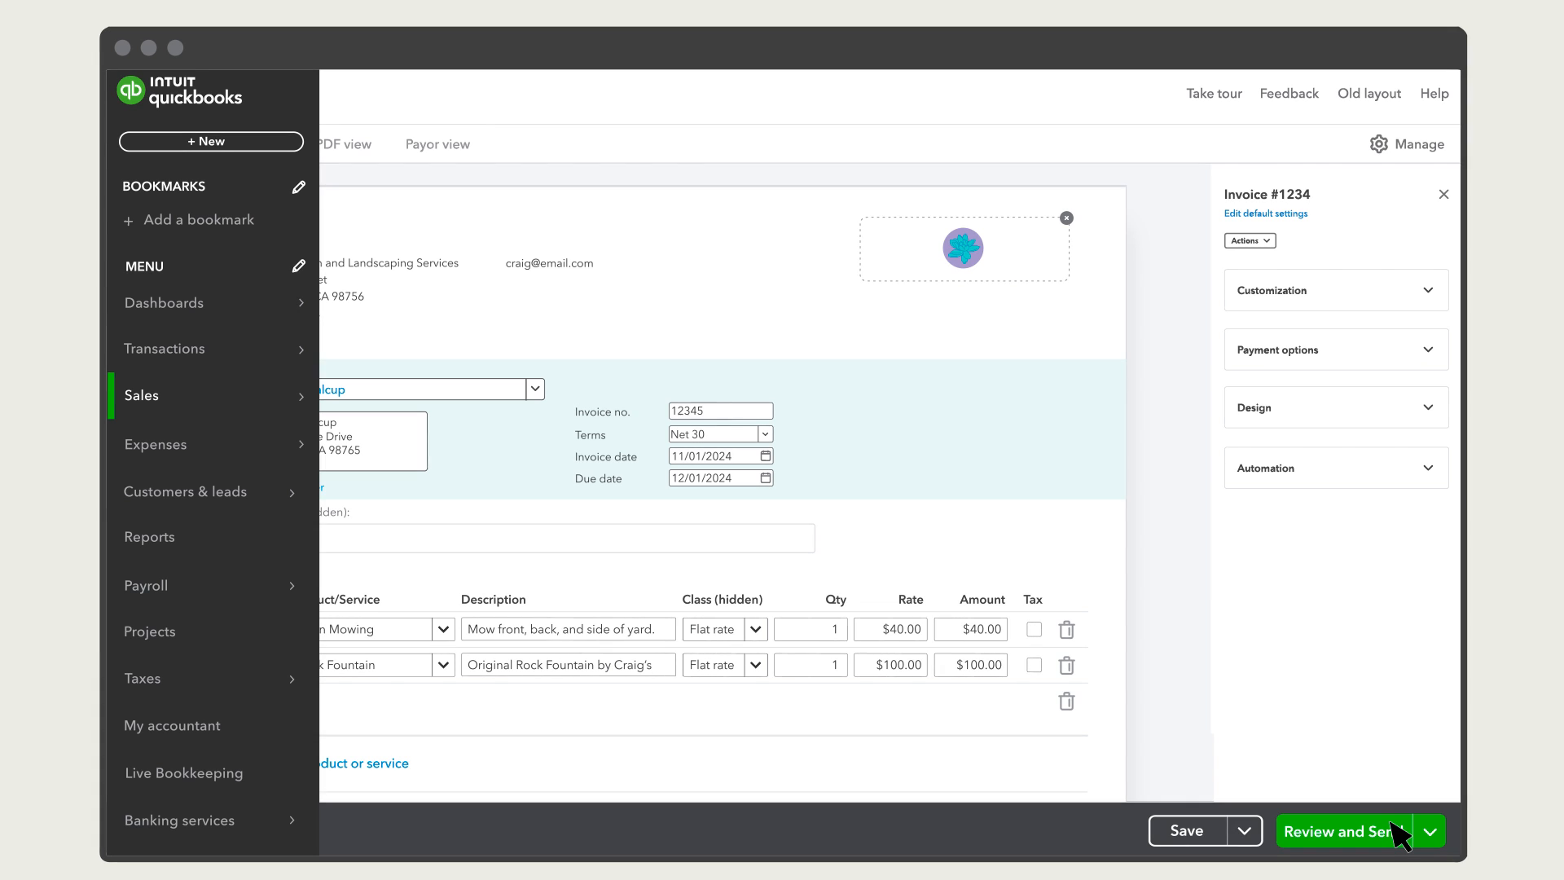
pyautogui.click(1269, 242)
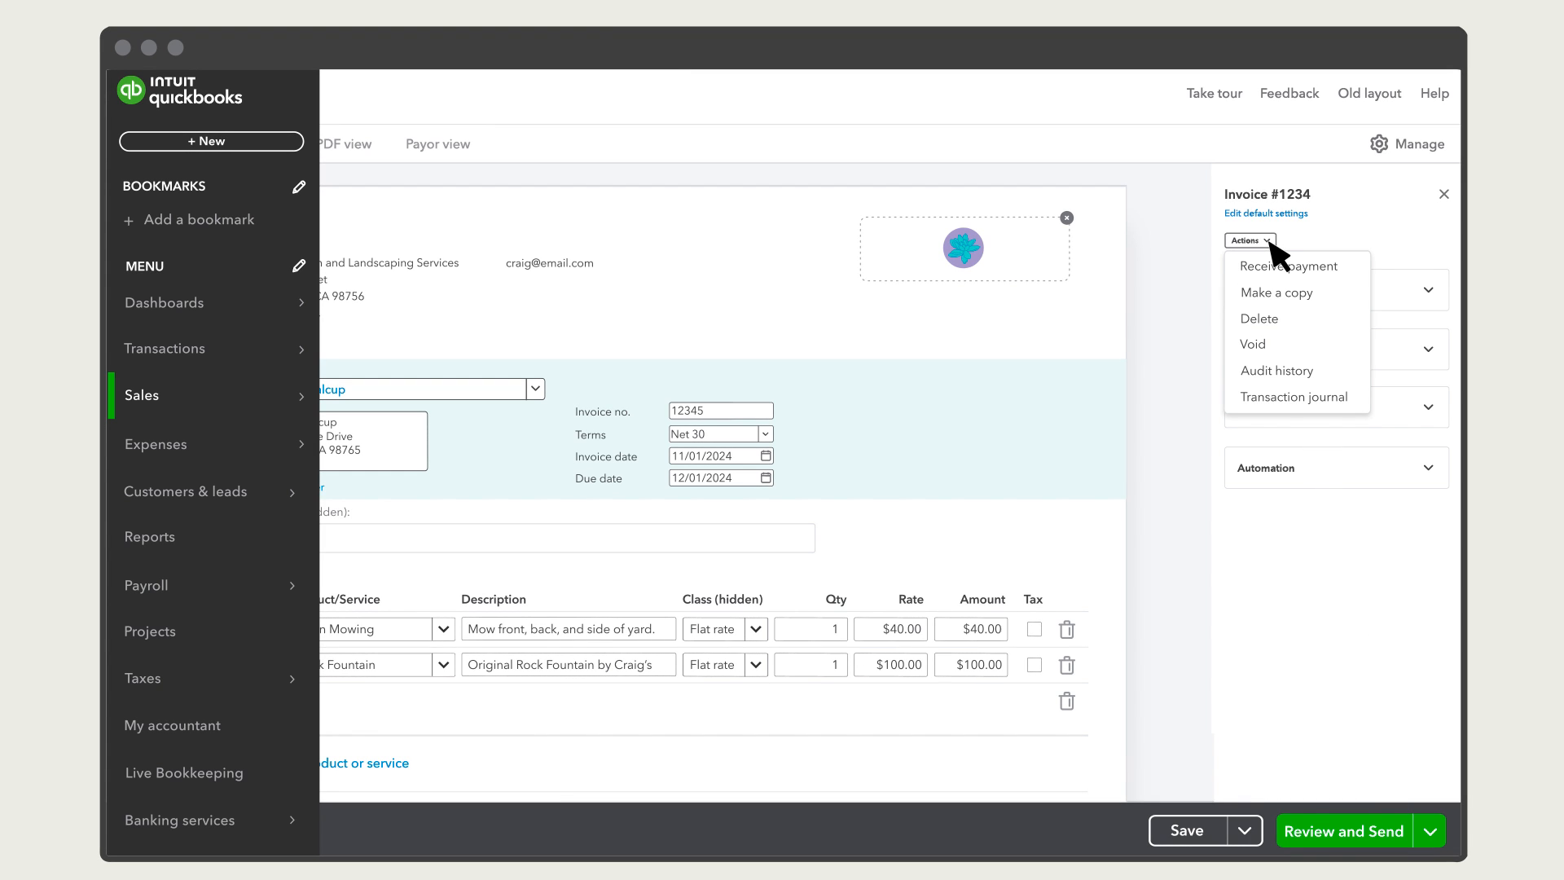